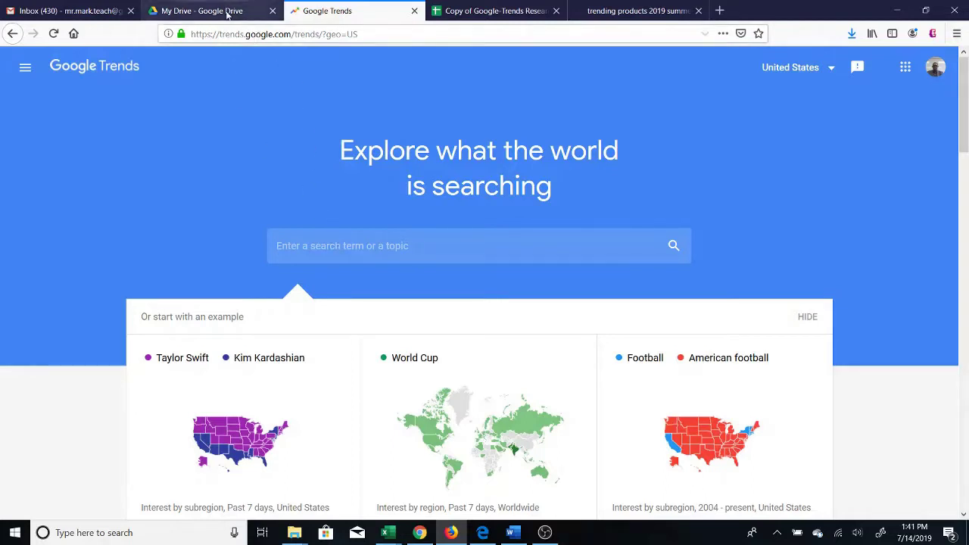
Step: Search Google Trends for "hats" to explore its interest over time
click(347, 253)
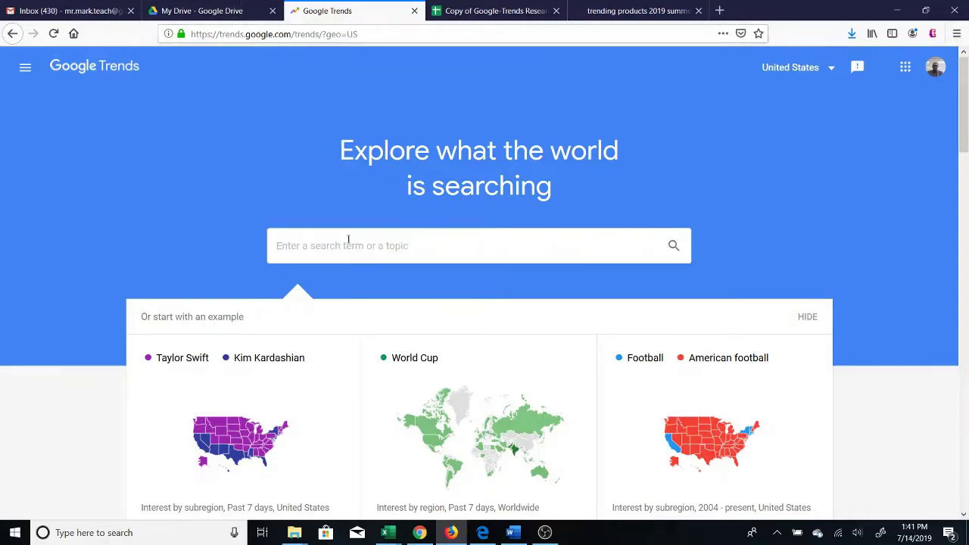
text(hats)
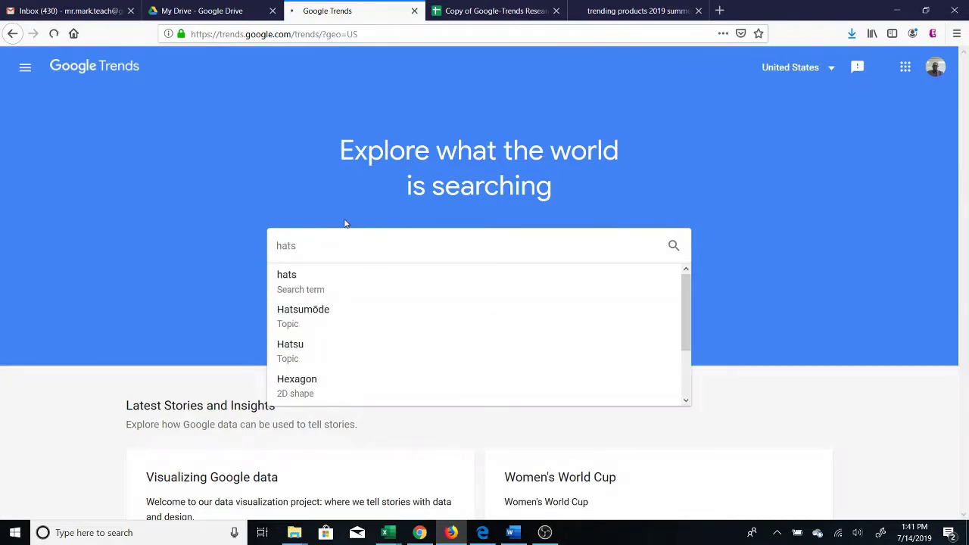
key(Return)
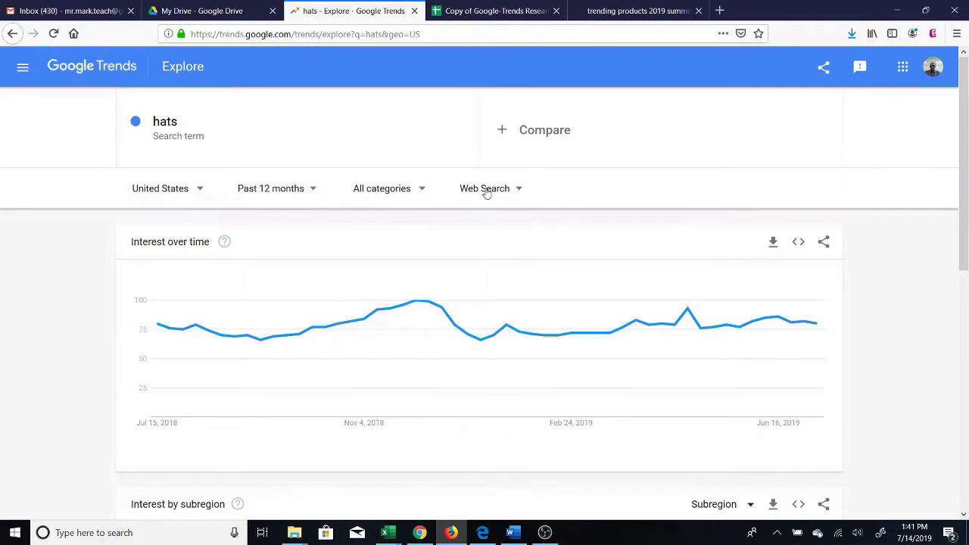
Step: Change the region of the hats trend to Worldwide
mouse_move(154, 323)
mouse_move(423, 307)
mouse_move(482, 346)
click(198, 192)
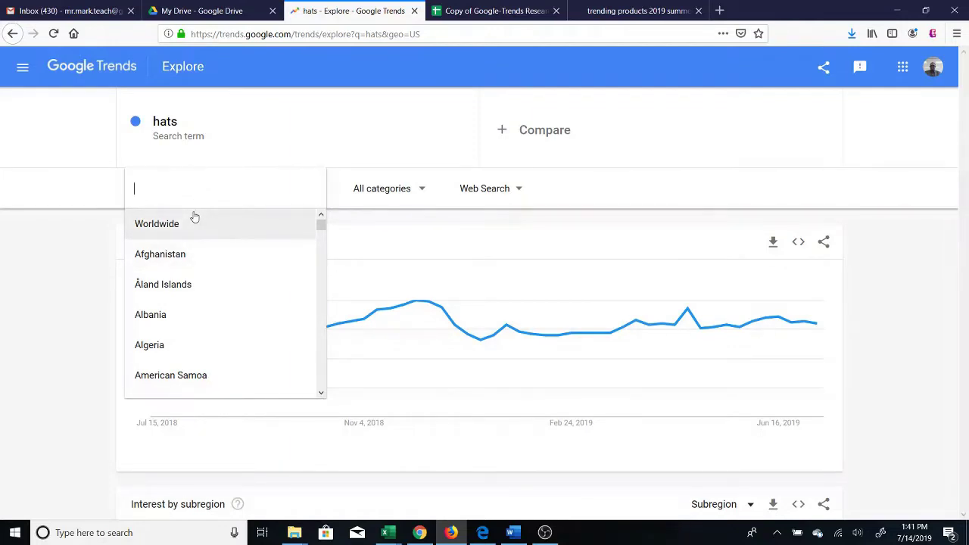
click(173, 224)
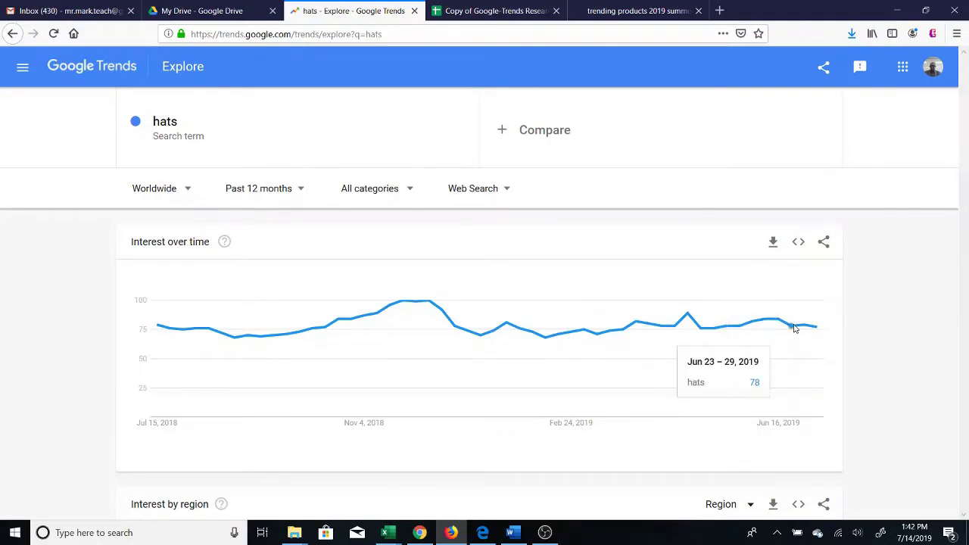
Step: Replace the explored search term hats with "suitcases"
click(202, 127)
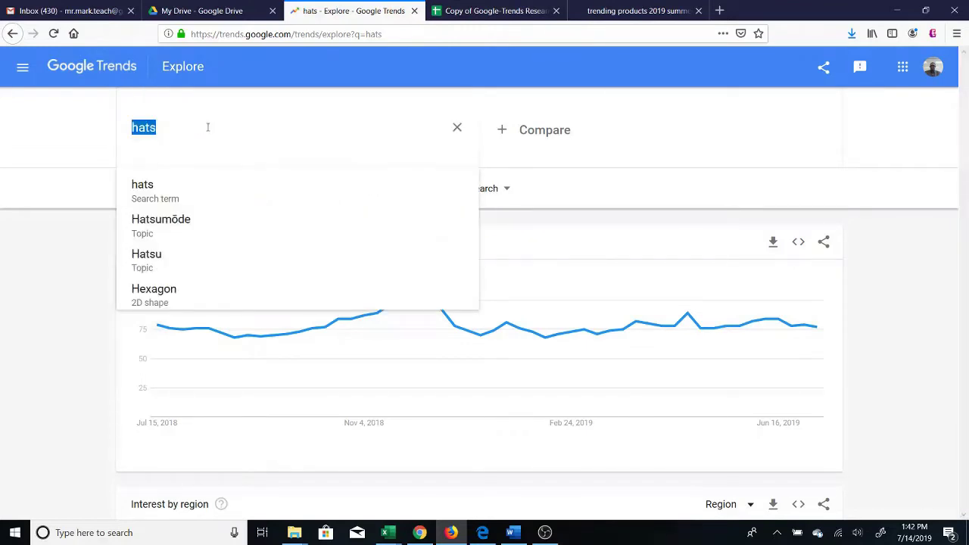
text(suitcases)
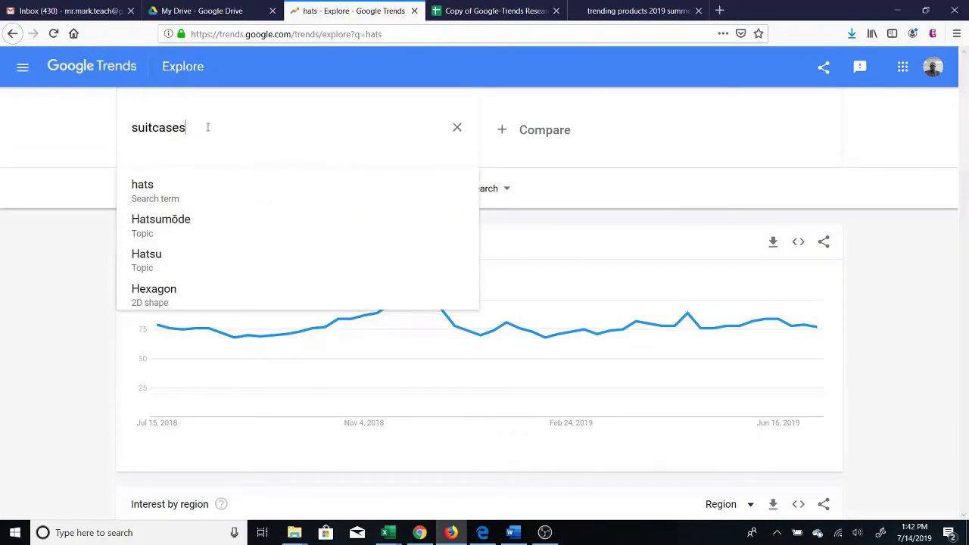
key(Return)
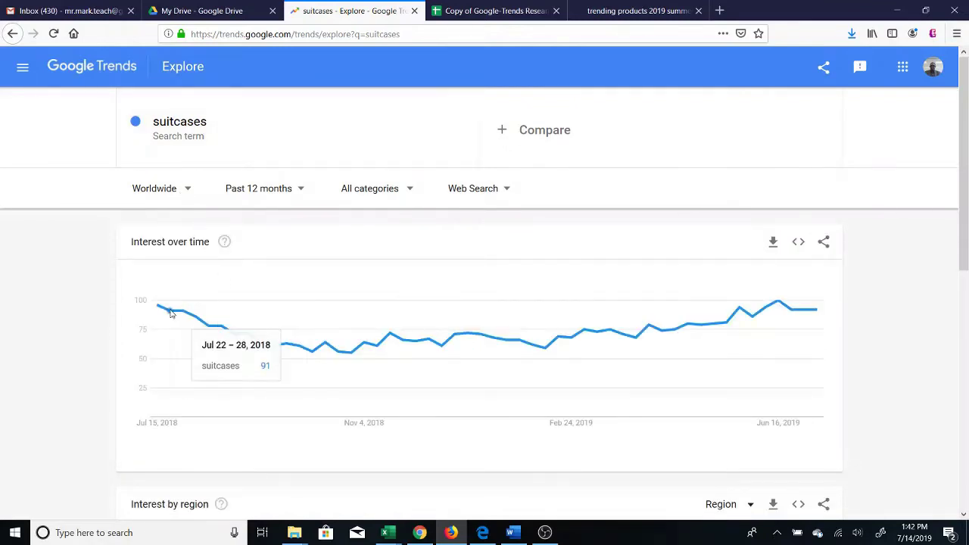
Step: Set the time range of the suitcases trend to Past 5 years
mouse_move(161, 312)
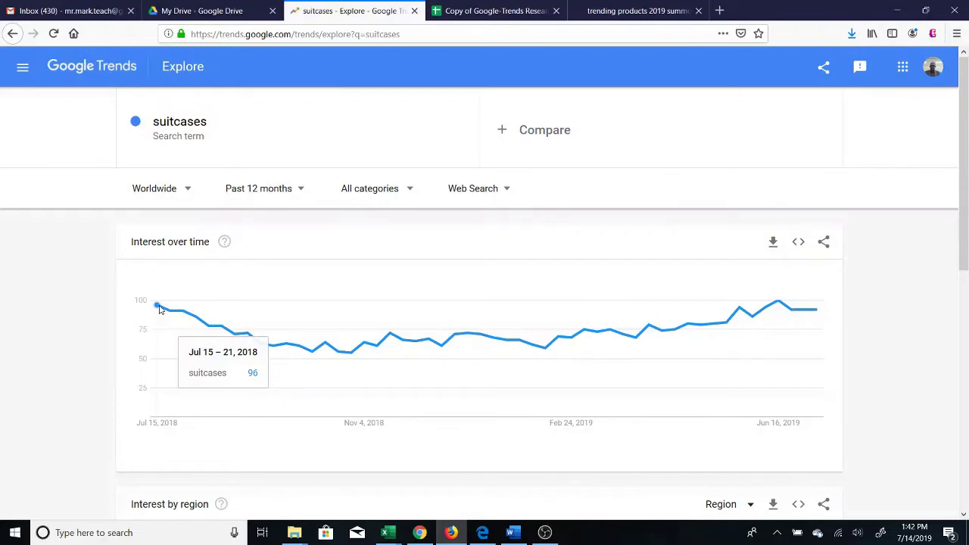
mouse_move(817, 312)
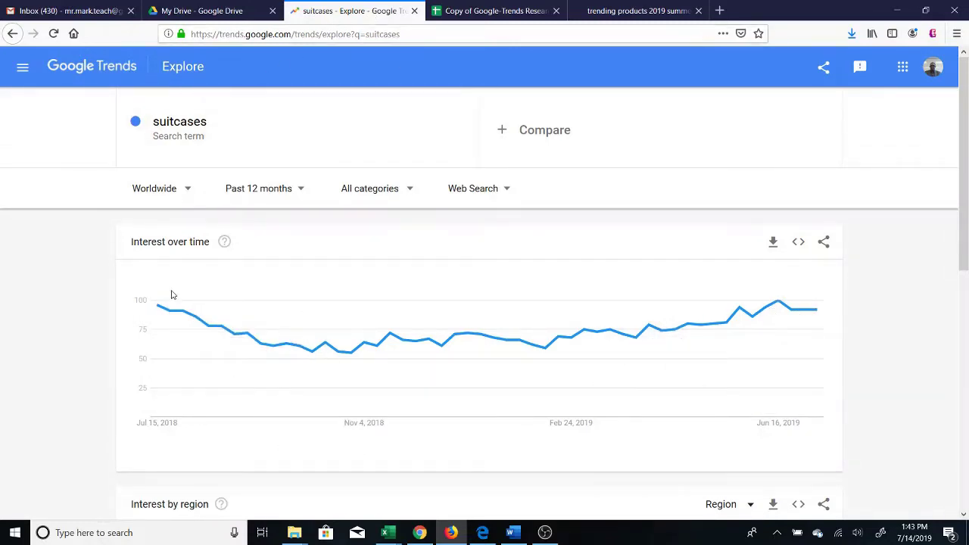
click(301, 191)
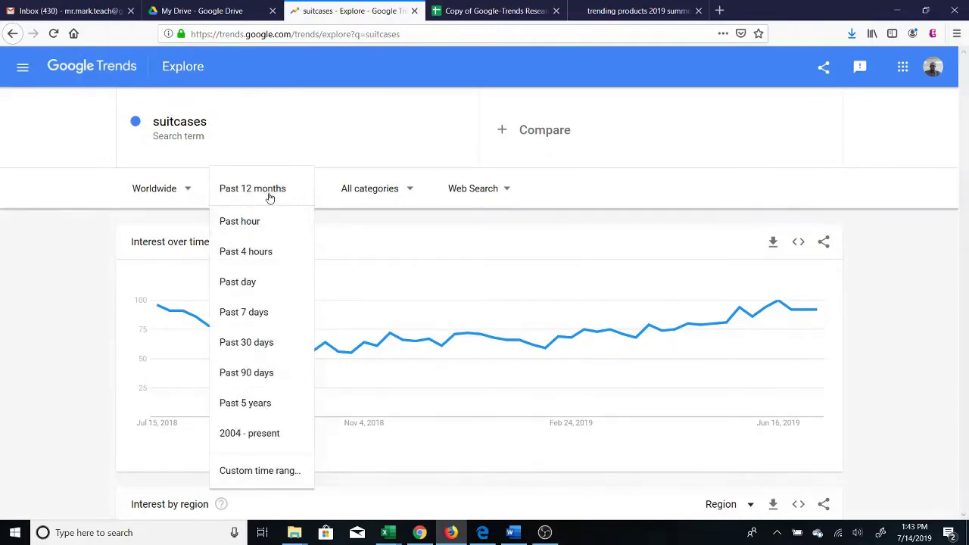
click(252, 406)
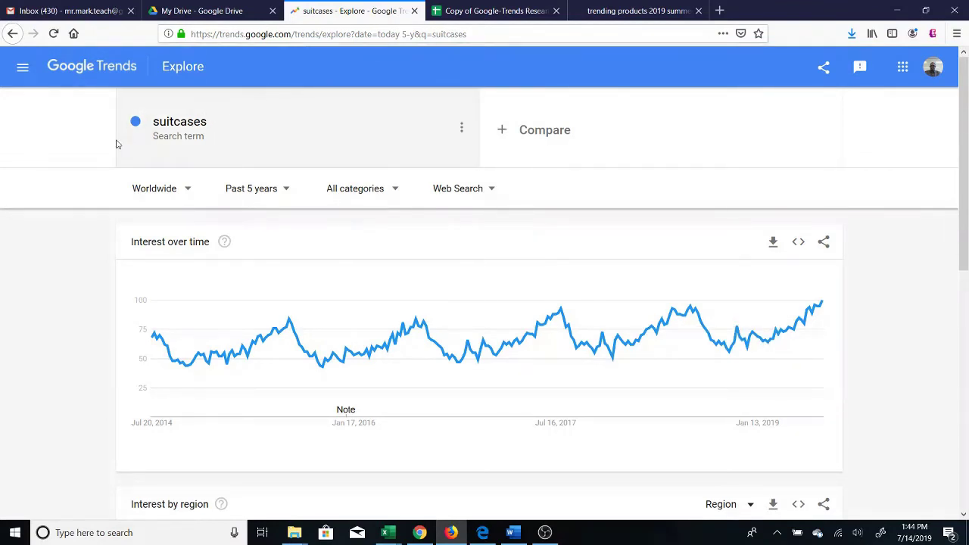
Step: Apply a custom time range from 1/1/2017 to 7/14/2019 to the suitcases trend
click(286, 193)
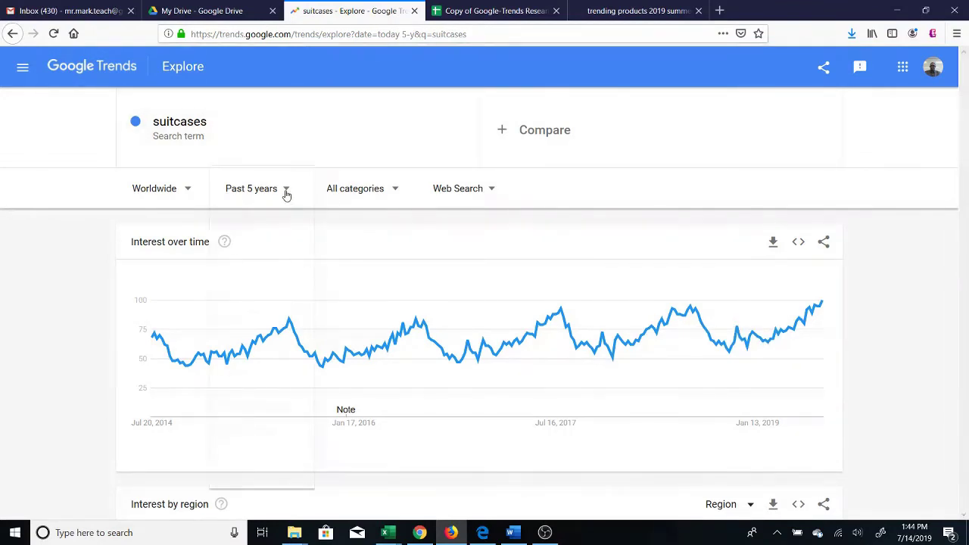
click(272, 477)
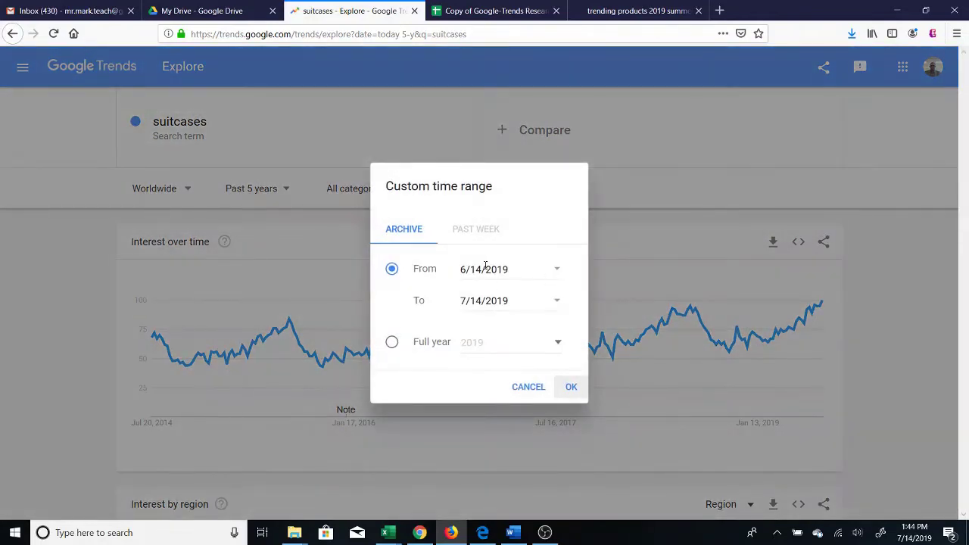
drag(468, 269, 442, 266)
text(1)
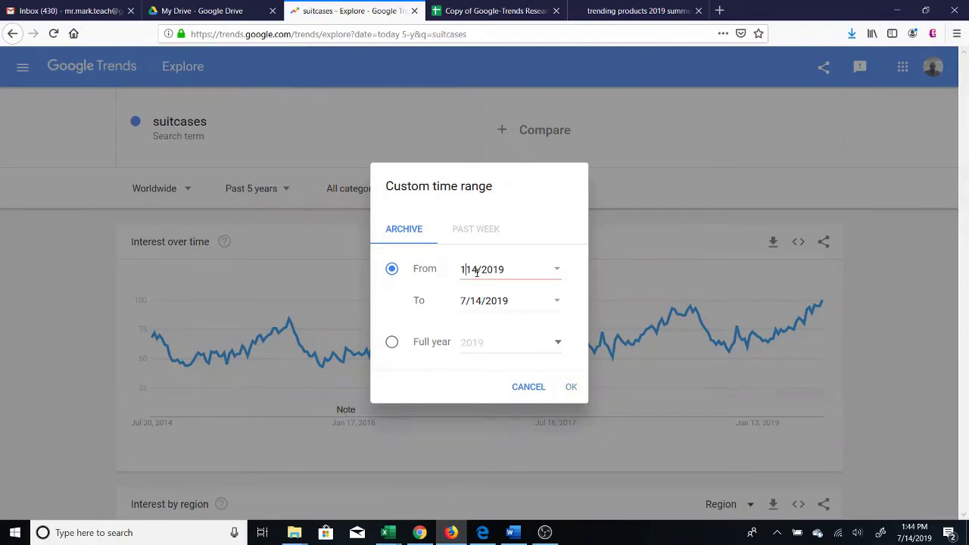
text(/)
key(BackSpace)
key(BackSpace)
key(BackSpace)
text(1/)
click(573, 386)
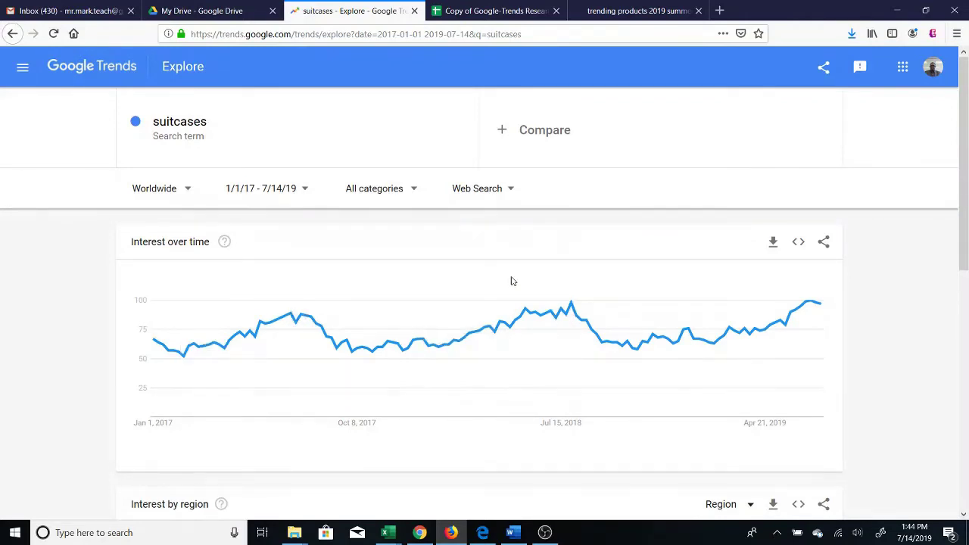
Step: Switch to the Google-Trends Research spreadsheet and review the category and search phrase in the hats row
click(496, 11)
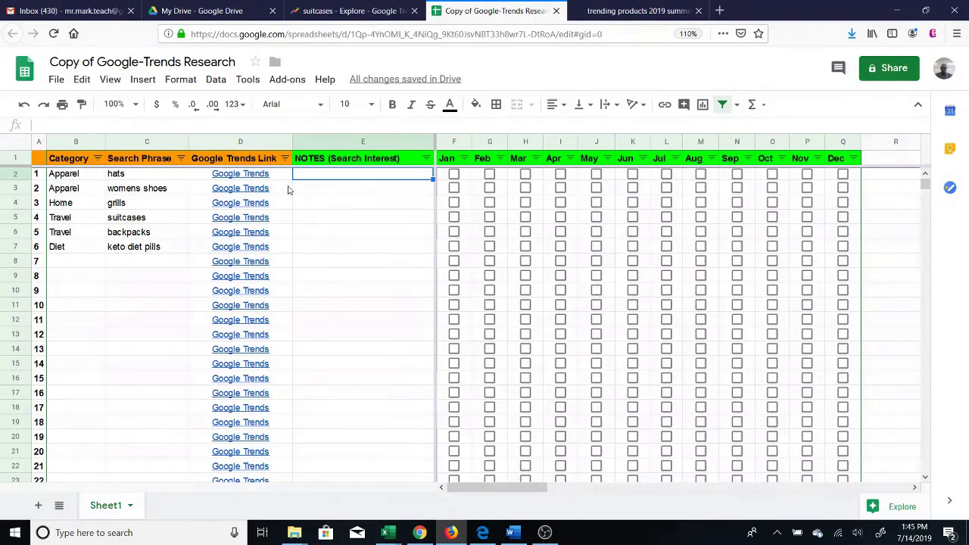
click(78, 178)
key(Right)
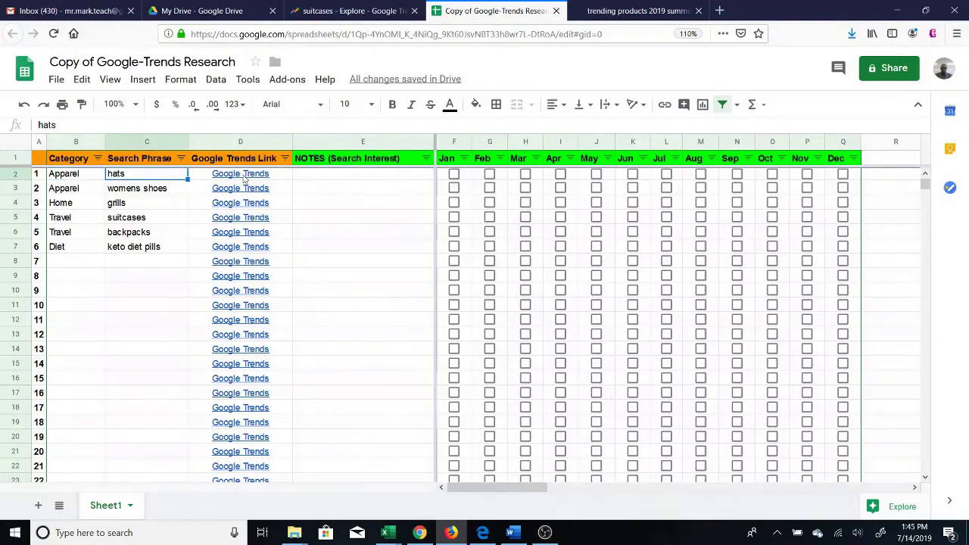
mouse_move(250, 176)
click(70, 178)
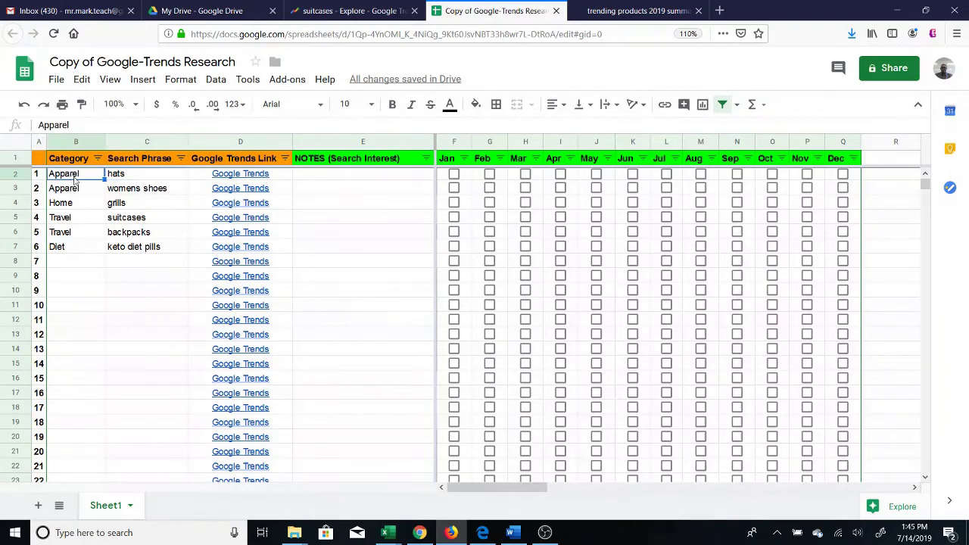
click(163, 179)
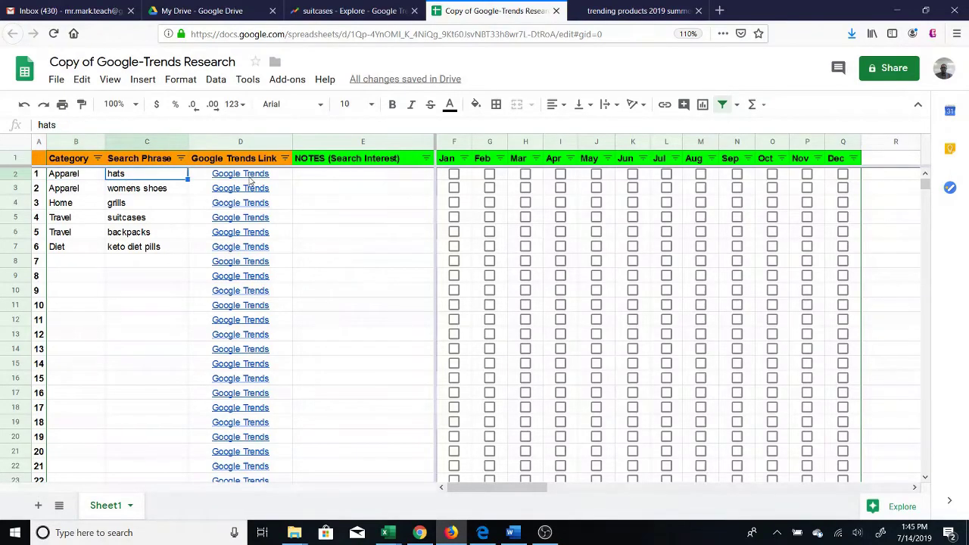
Step: Open the Google Trends link of the hats row and set its time range to Past 5 years
click(246, 179)
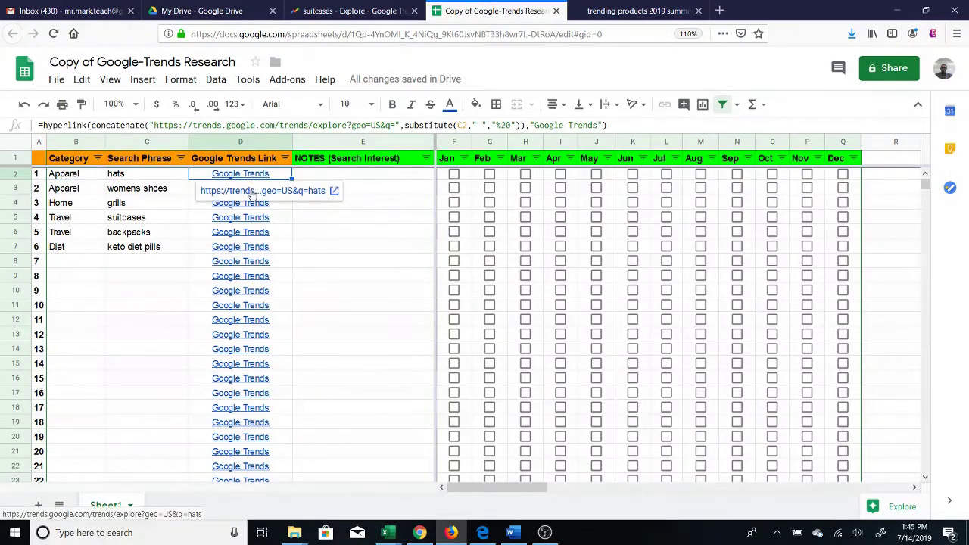
click(251, 196)
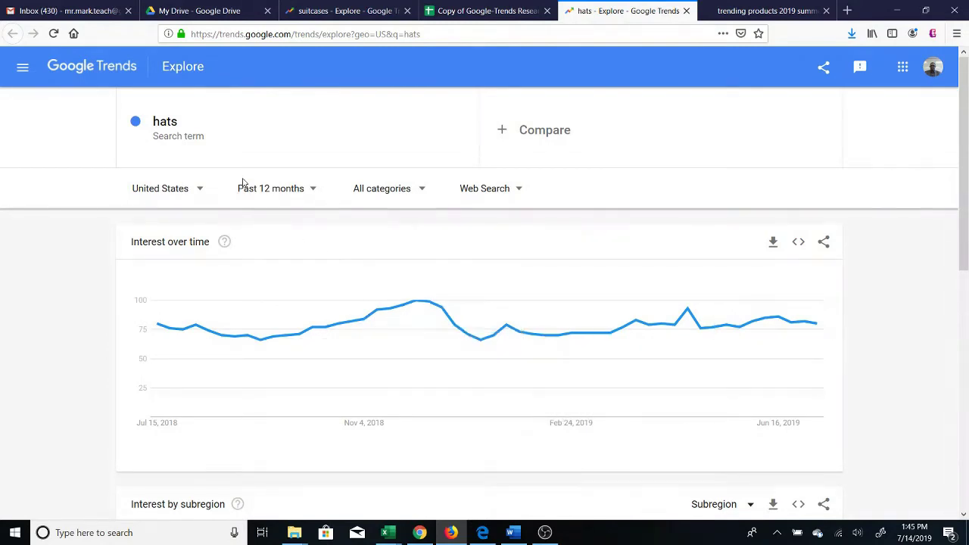
click(313, 191)
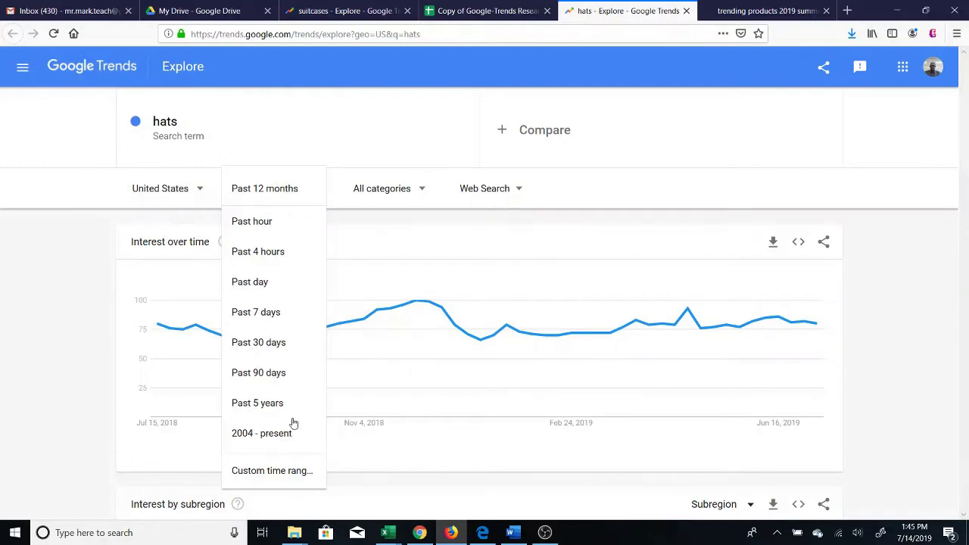
click(261, 403)
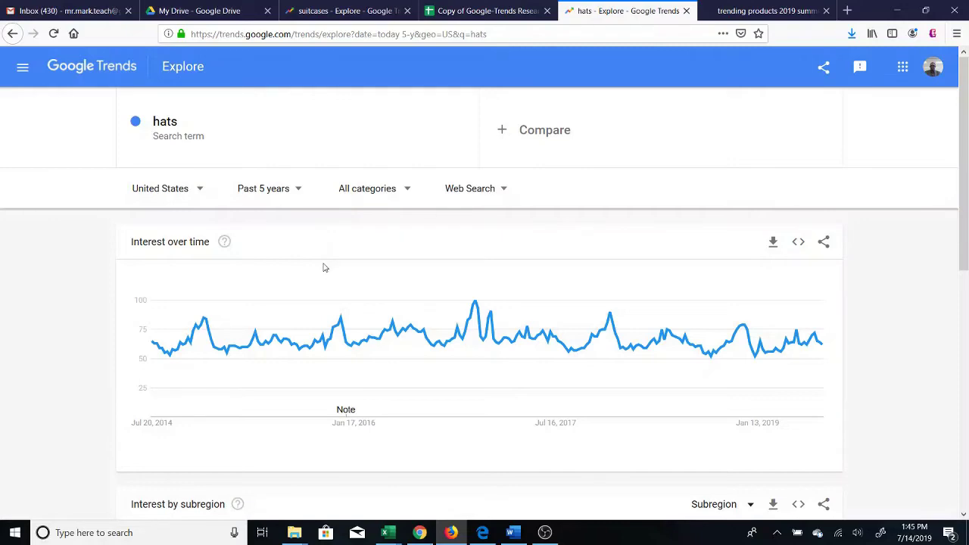
Step: Return to the research spreadsheet and open the Google Trends link of the grills row
click(477, 15)
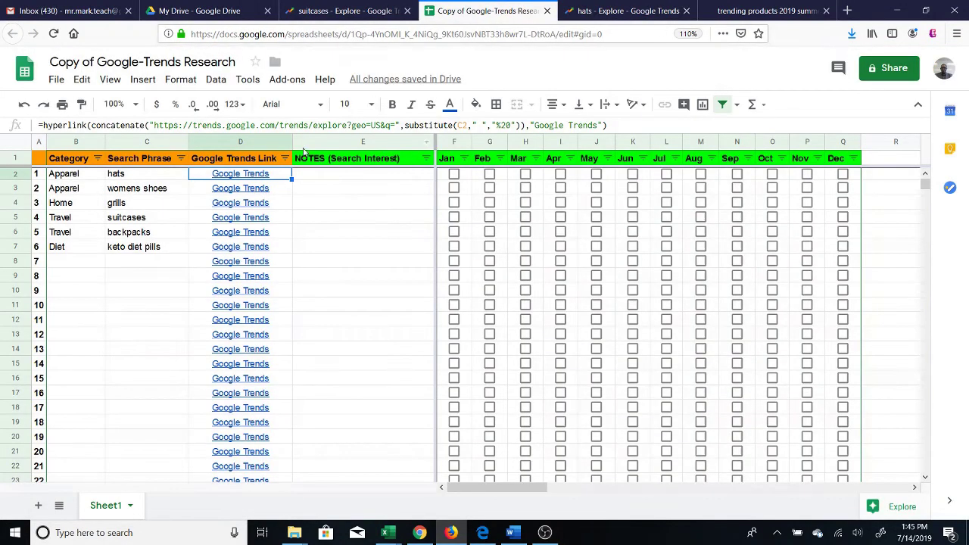
click(238, 207)
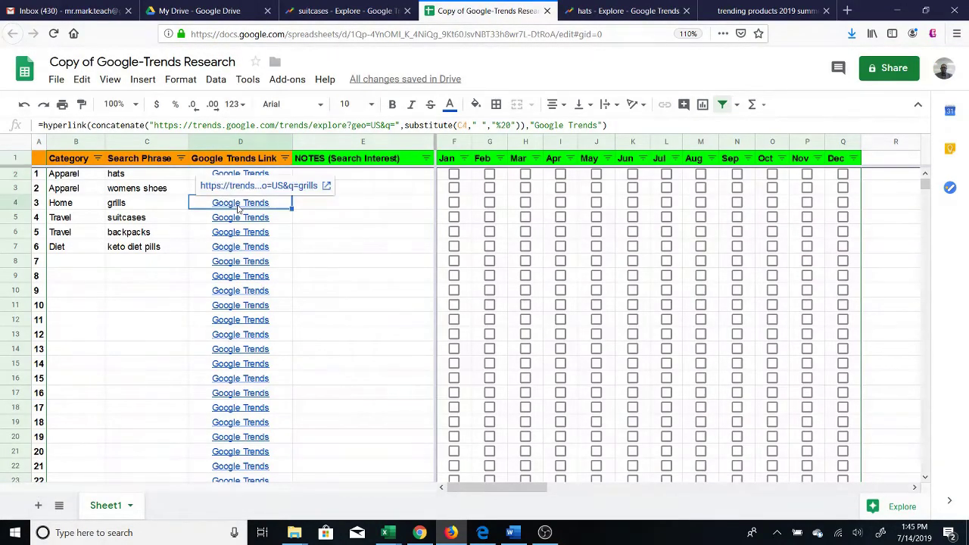
click(241, 187)
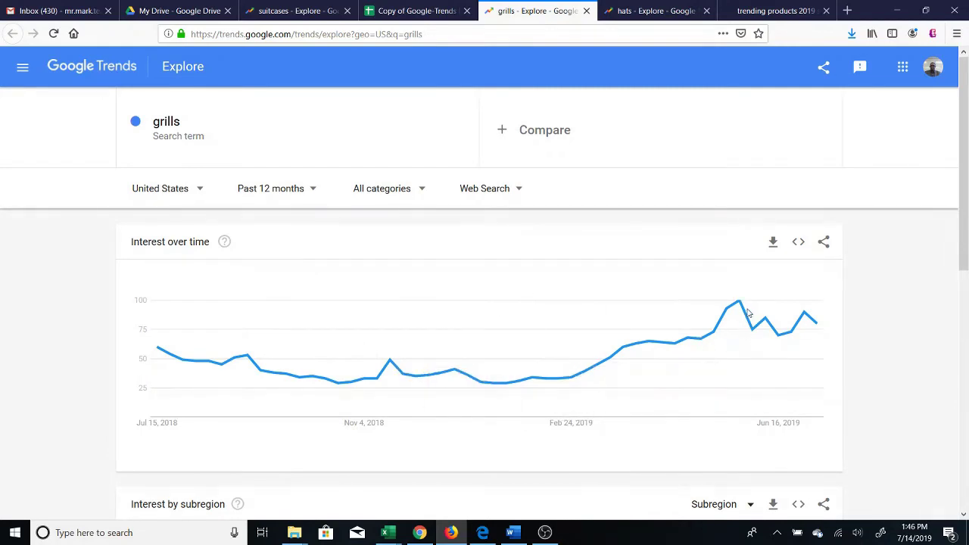
Step: Set the time range of the grills trend to Past 5 years
mouse_move(742, 314)
click(200, 193)
click(531, 239)
click(312, 192)
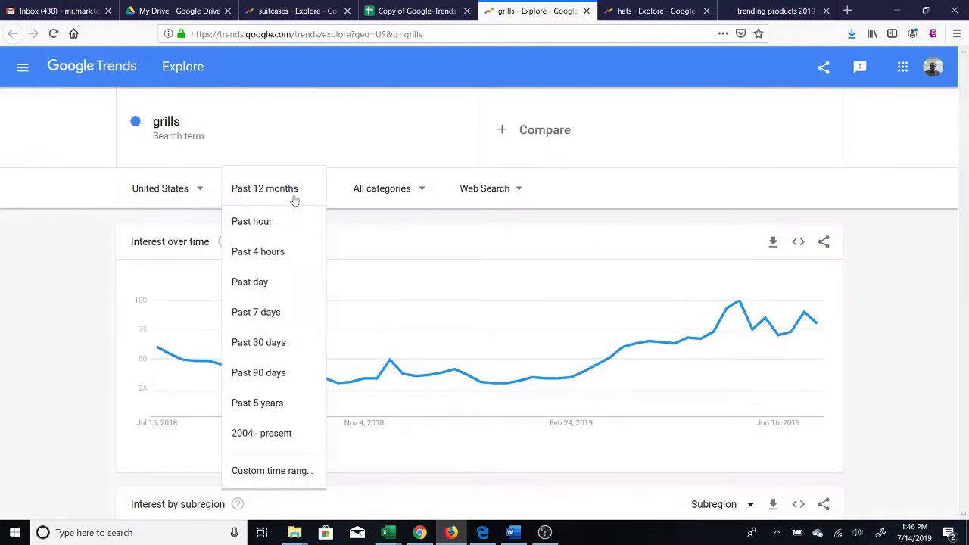
click(262, 404)
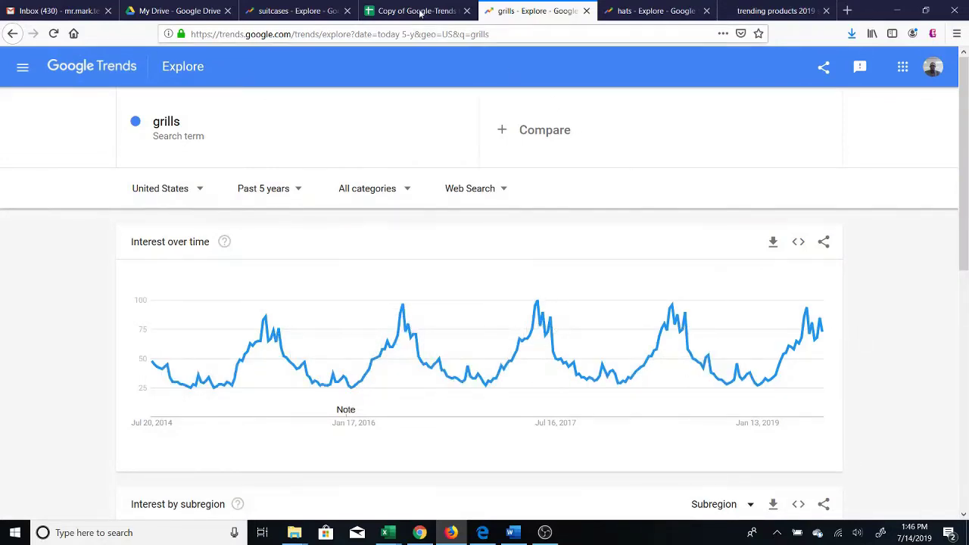
Step: In the research spreadsheet, enter the note "popular in the spring and summer" for the grills row
click(393, 11)
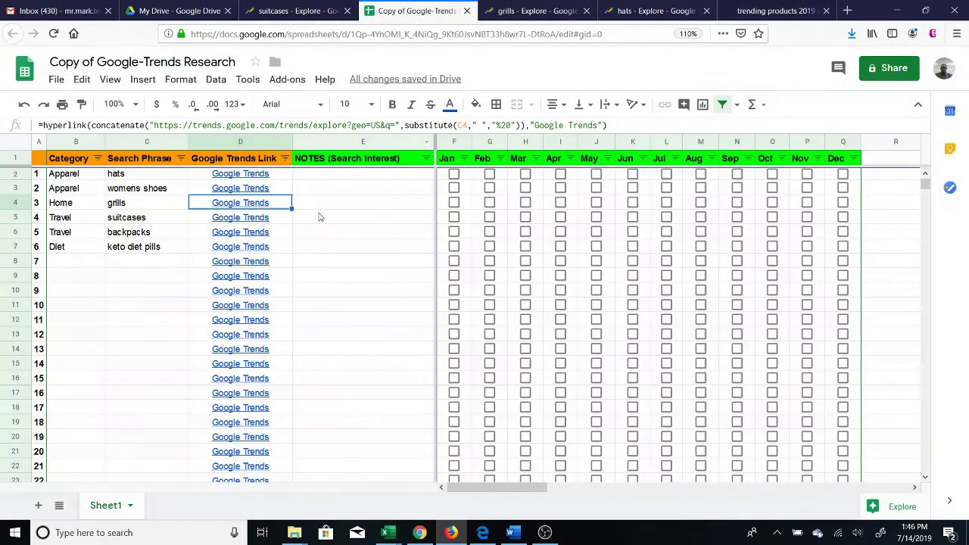
click(377, 208)
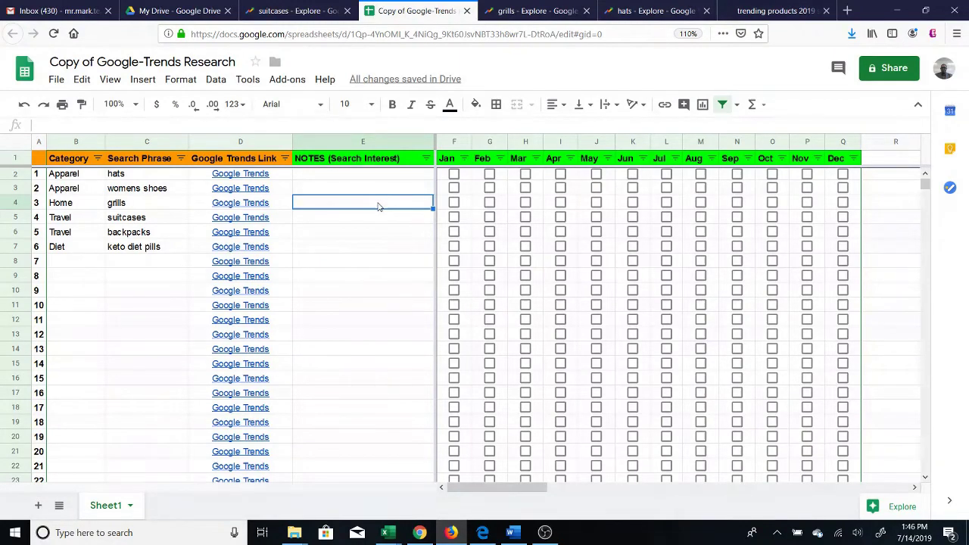
text(popular in t)
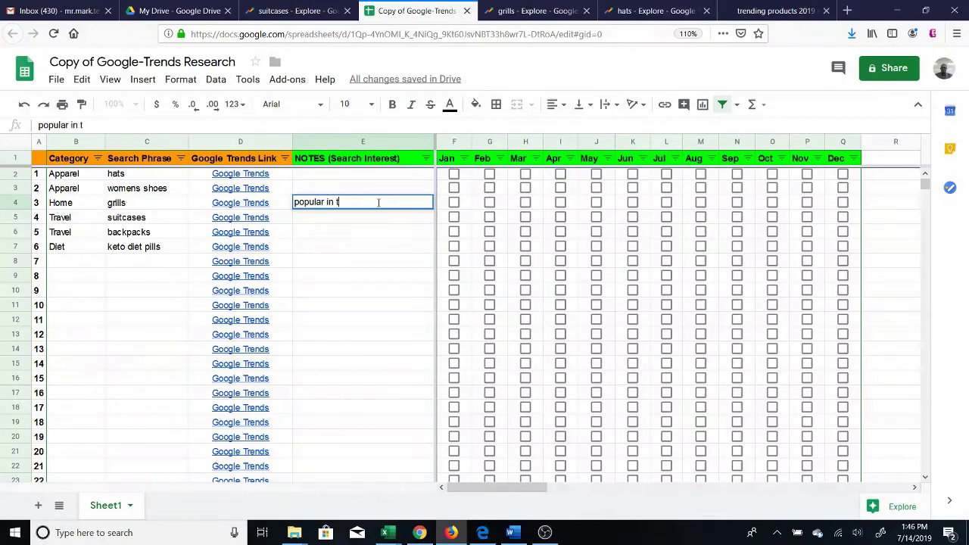
text(he spring an)
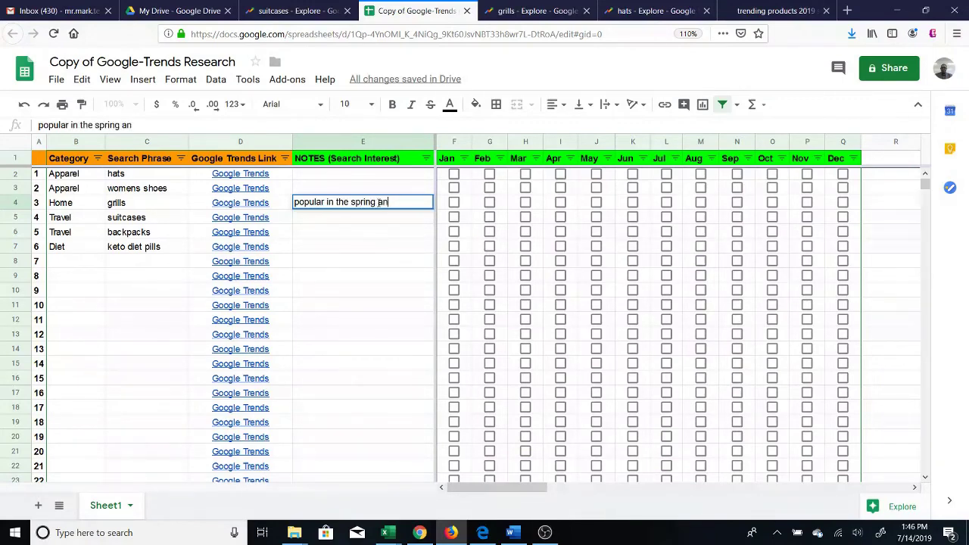
text(d summer)
key(Return)
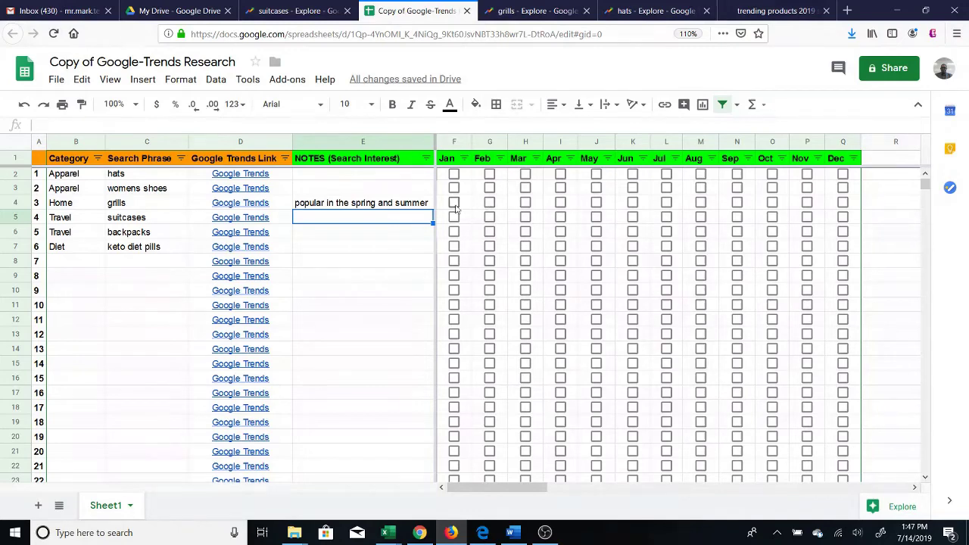
Step: Mark May, Jun and Jul as popular months for the grills row
click(596, 203)
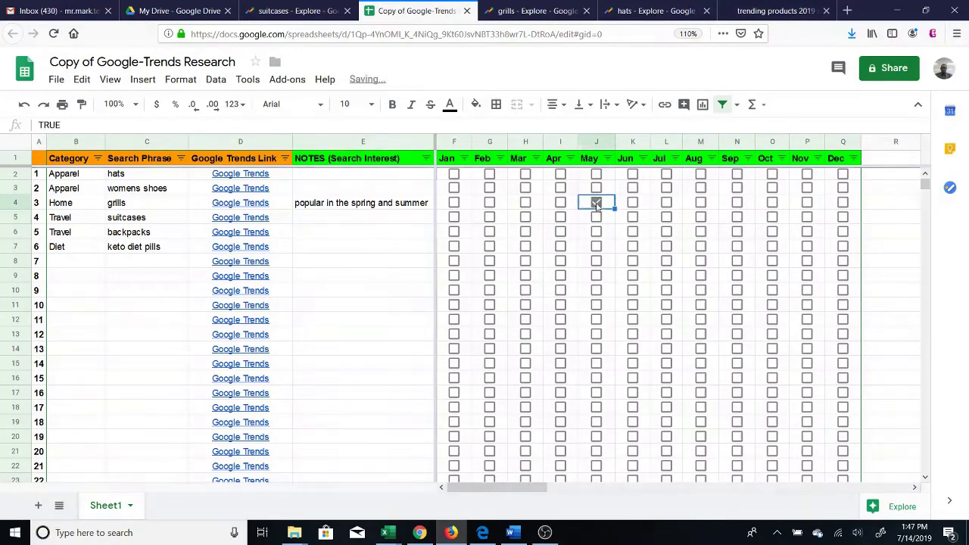
click(632, 203)
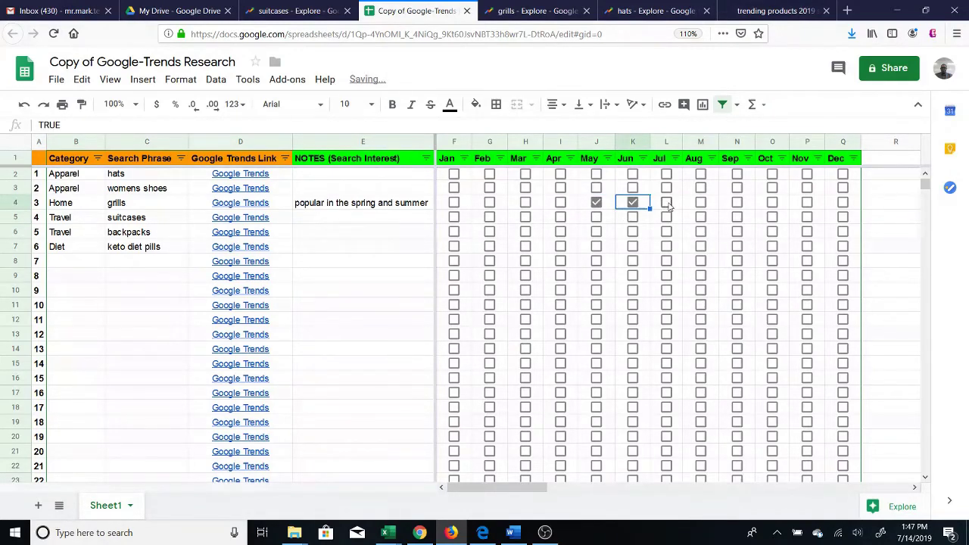
click(666, 203)
click(348, 220)
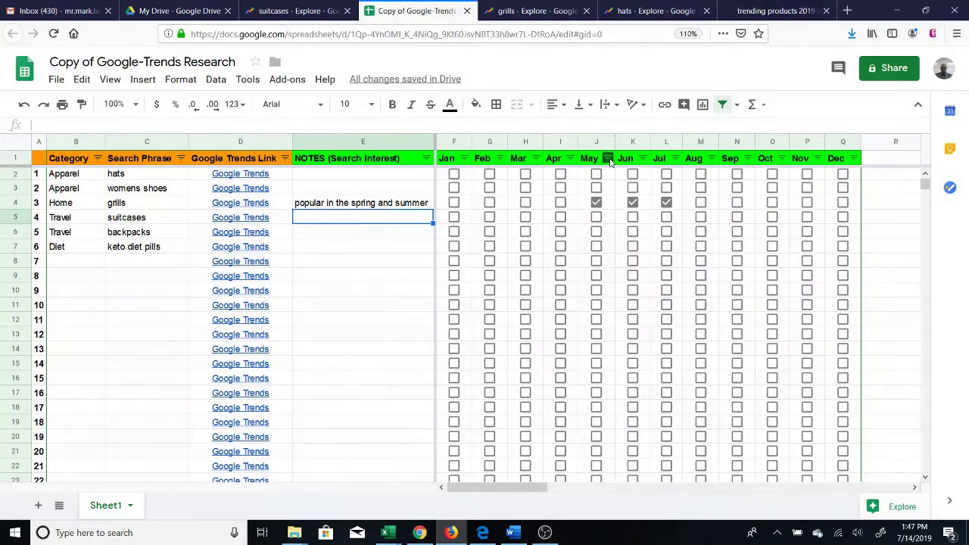
Step: View the filter options of the Jul column and close them without filtering
click(676, 159)
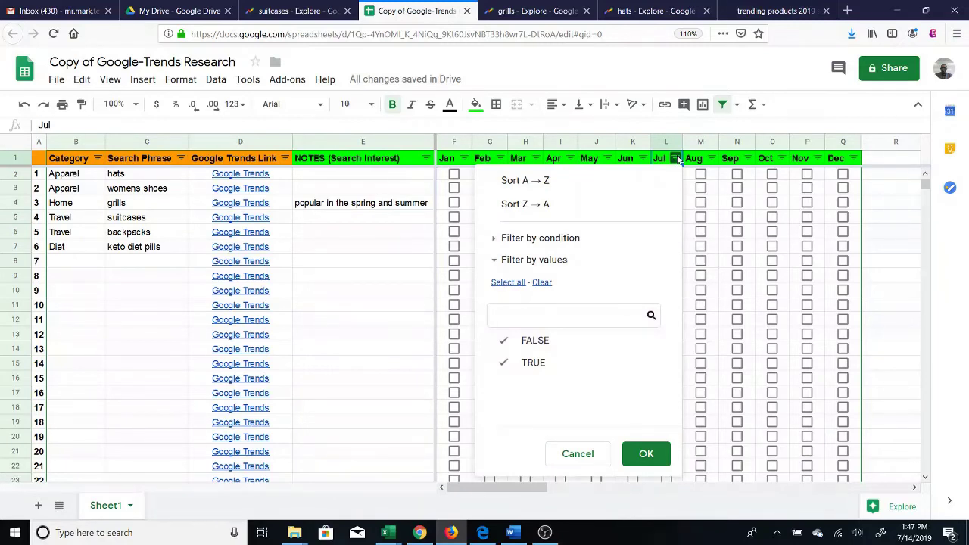
drag(363, 231, 363, 218)
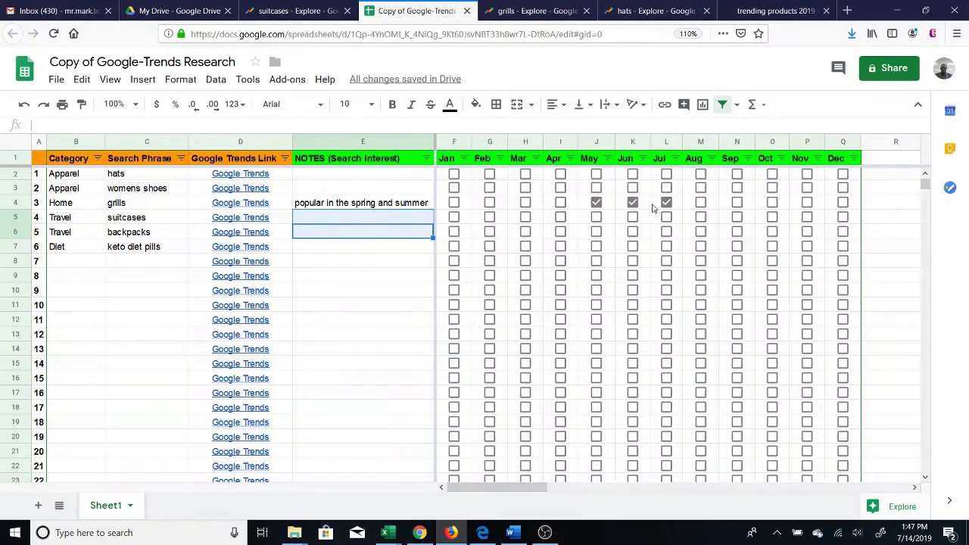
click(385, 206)
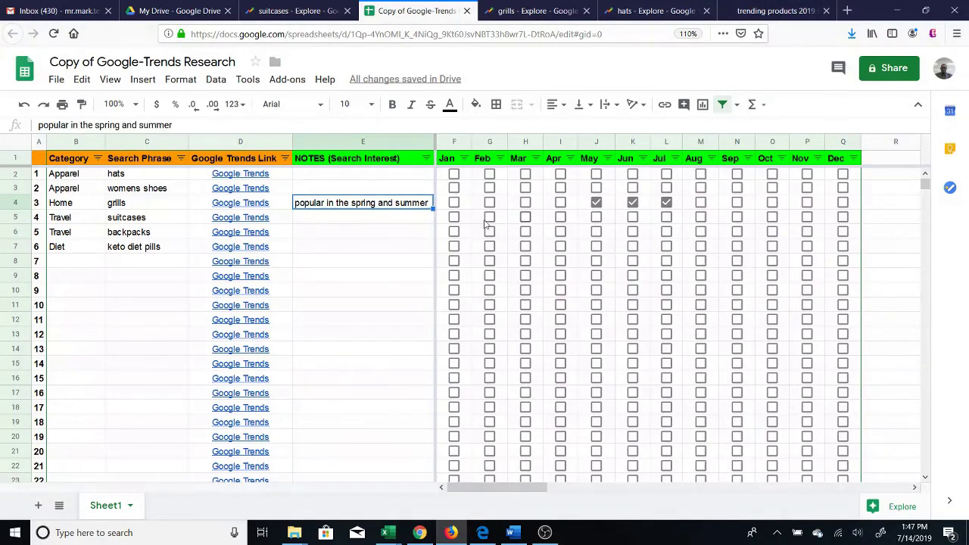
Step: Open the Google Trends link of the backpacks row and set its time range to Past 5 years
click(78, 221)
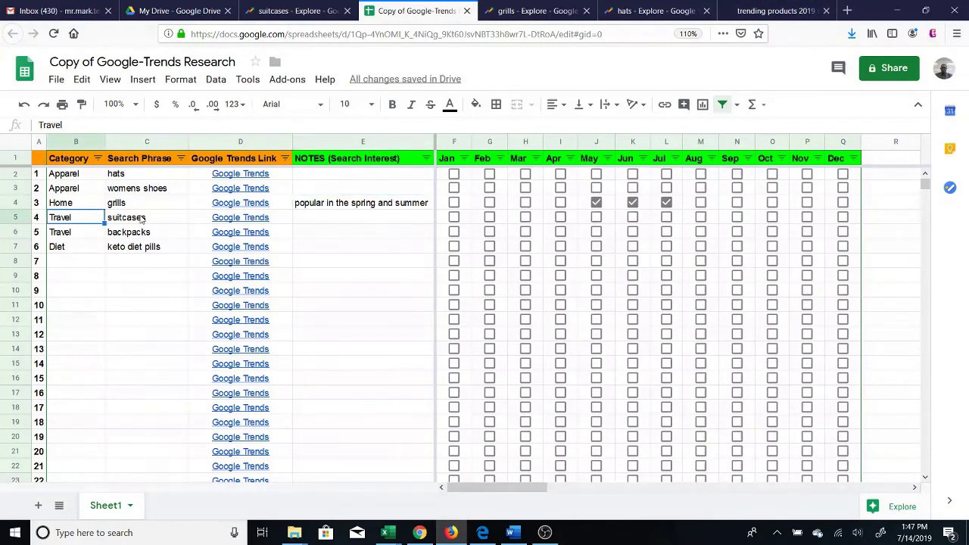
click(141, 220)
click(348, 221)
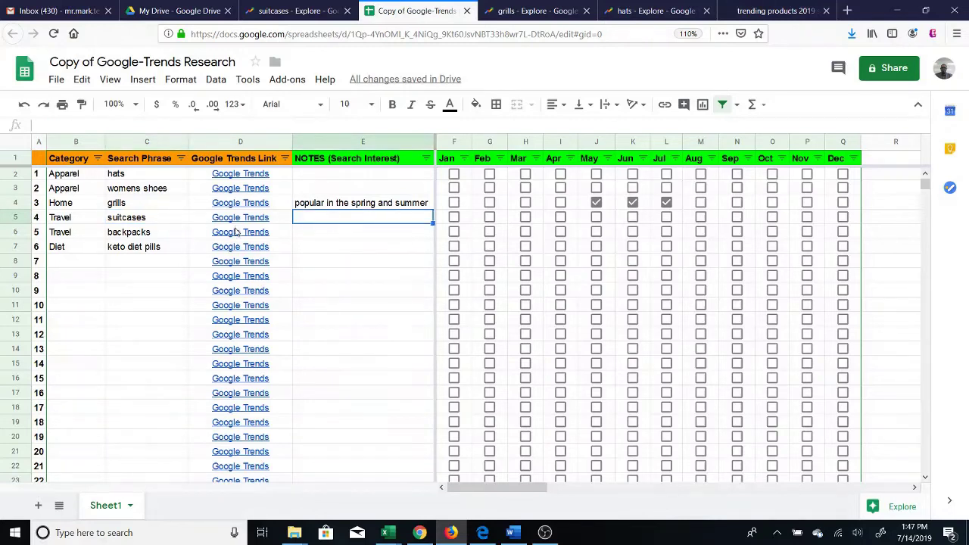
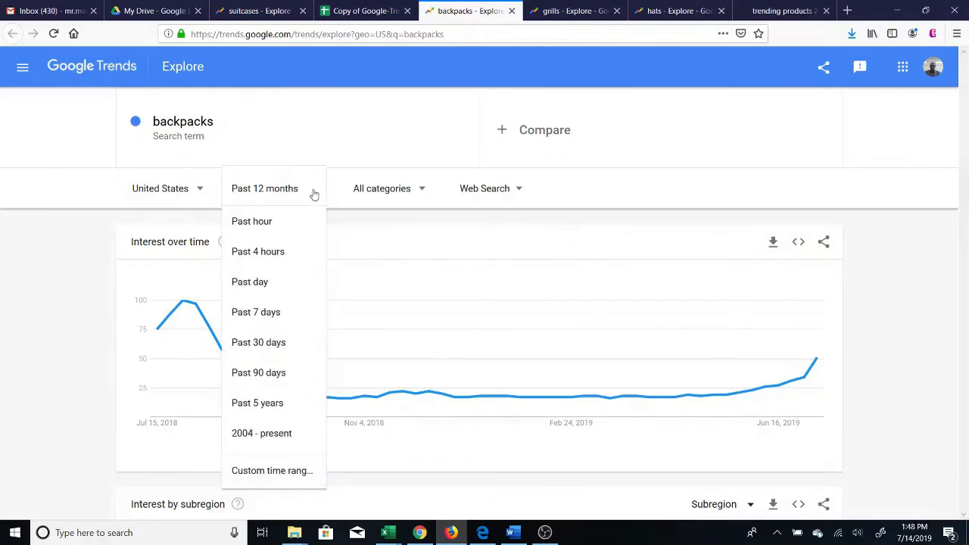
click(274, 400)
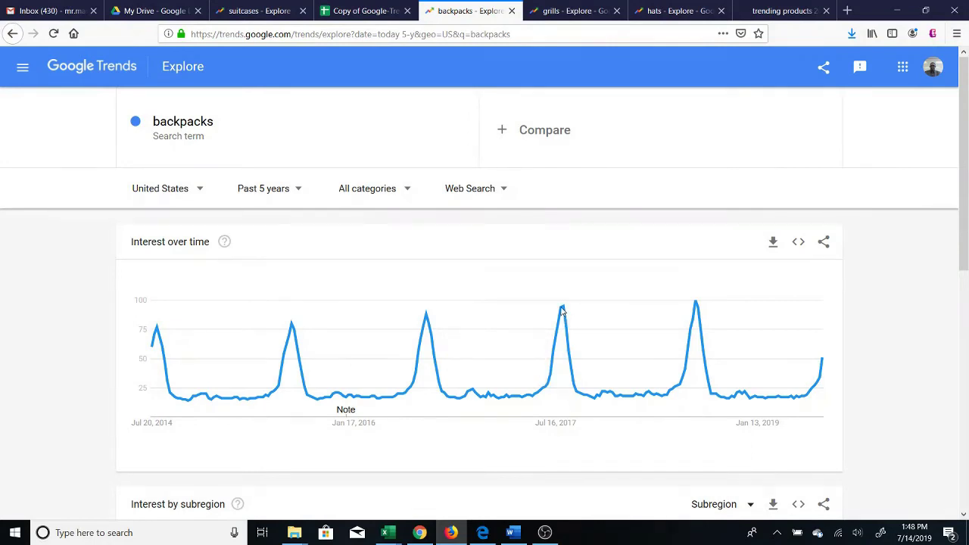
Step: Check the yearly peaks in the backpacks trend, and mark Jul and Aug for the backpacks row in the research spreadsheet
mouse_move(562, 309)
mouse_move(425, 319)
mouse_move(697, 310)
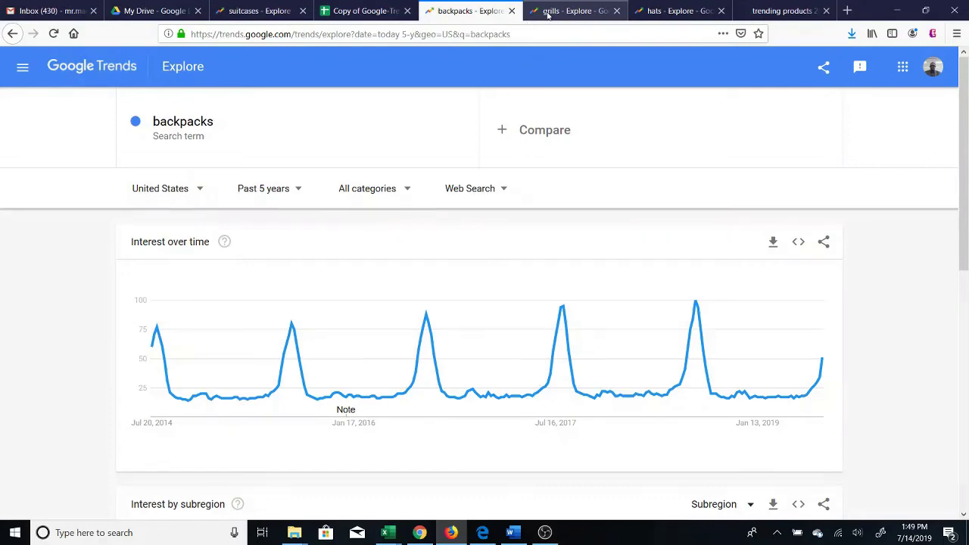
click(369, 13)
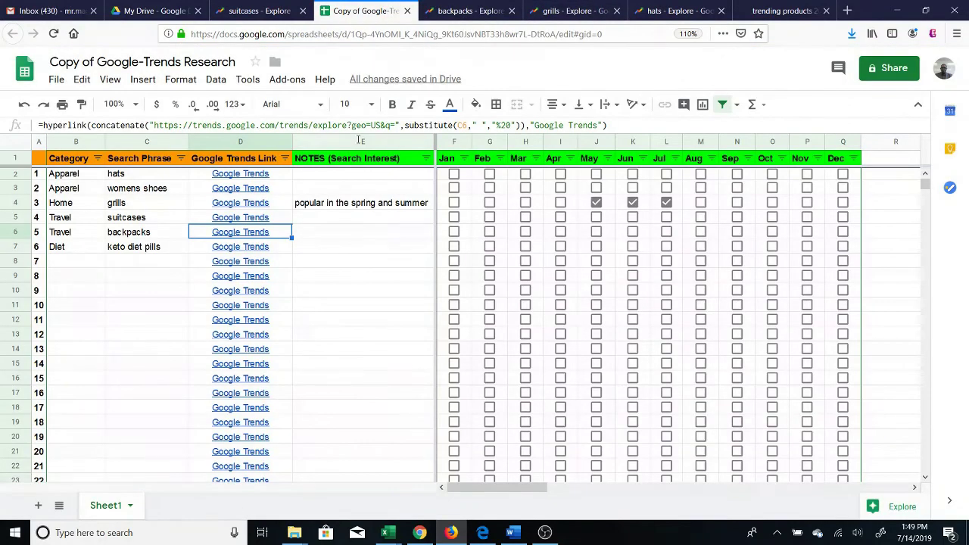
click(342, 220)
click(331, 236)
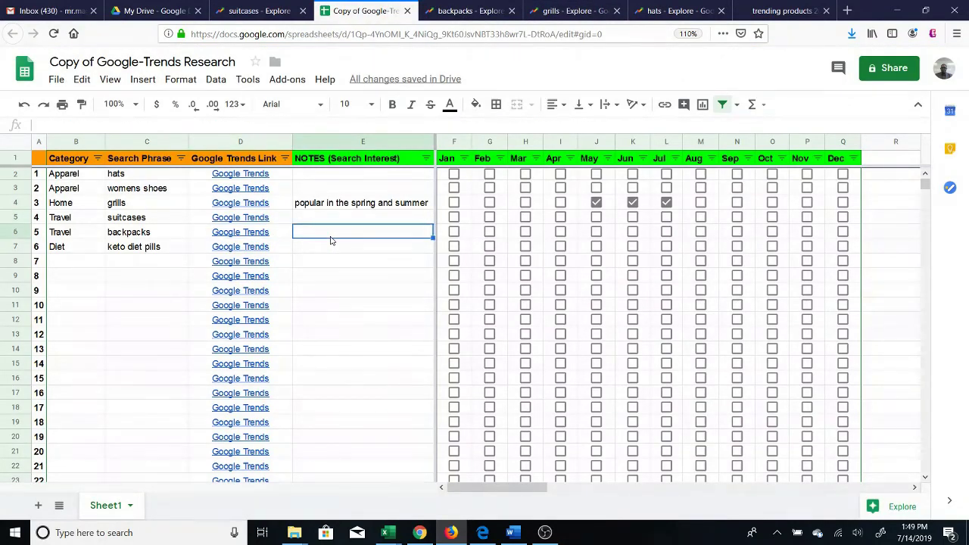
click(665, 232)
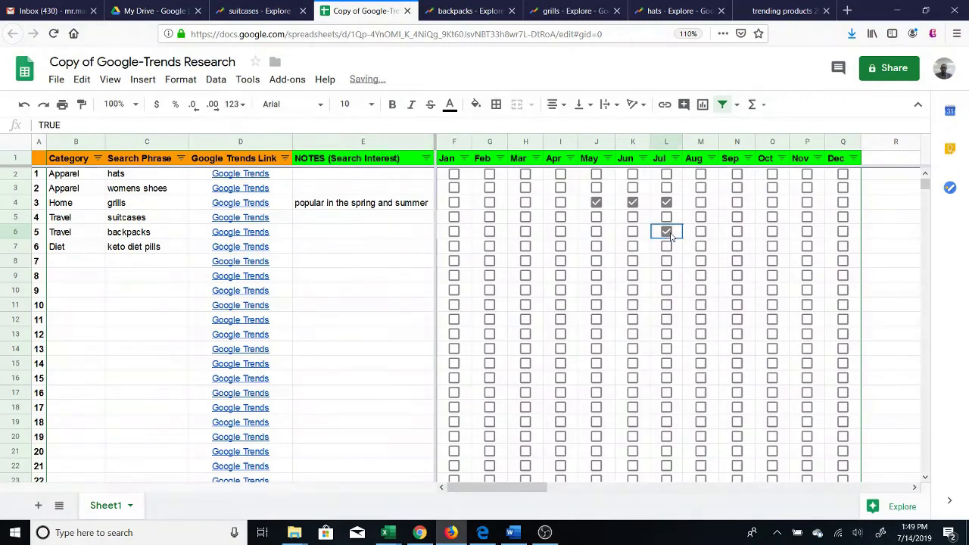
click(702, 233)
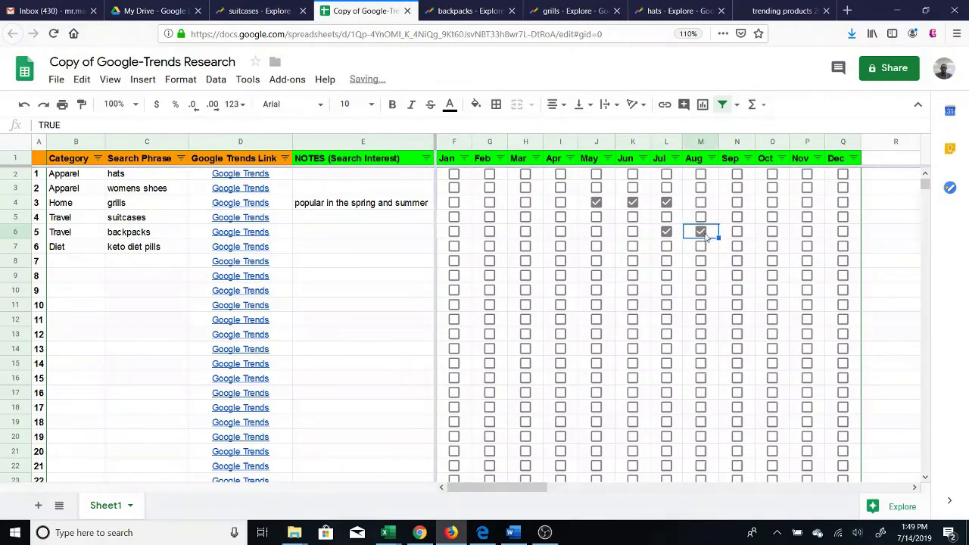
click(415, 233)
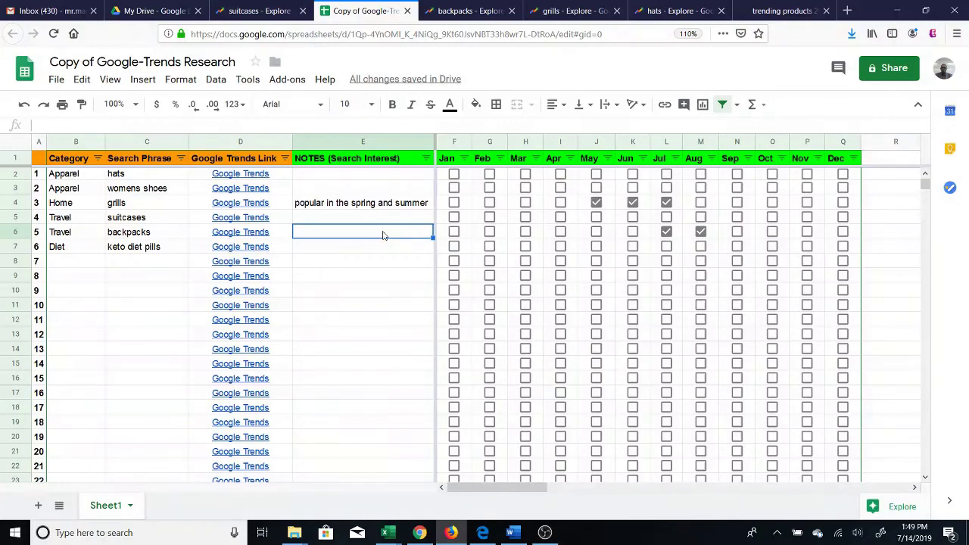
Step: Look through the spreadsheet's empty entry rows down to entry 50 and return to the first entries
drag(65, 261, 151, 261)
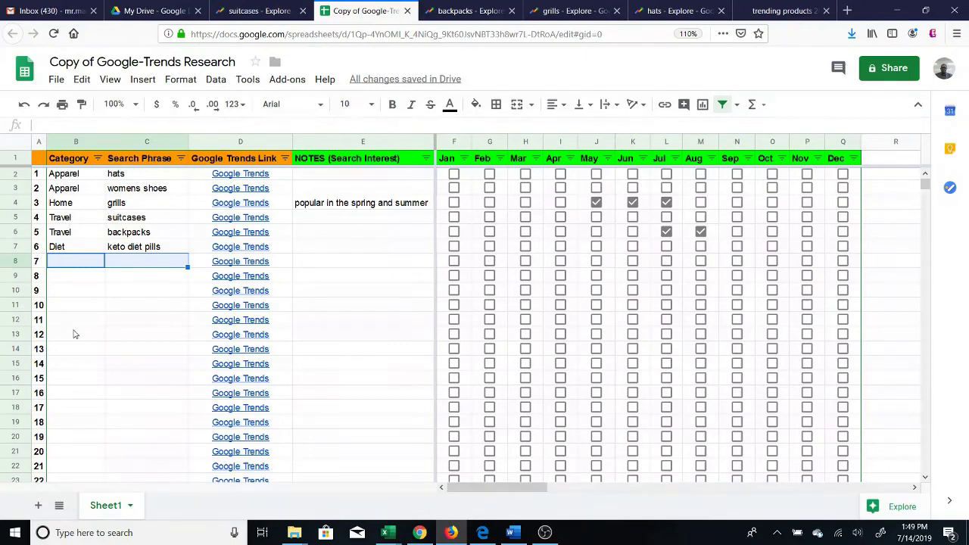
click(66, 260)
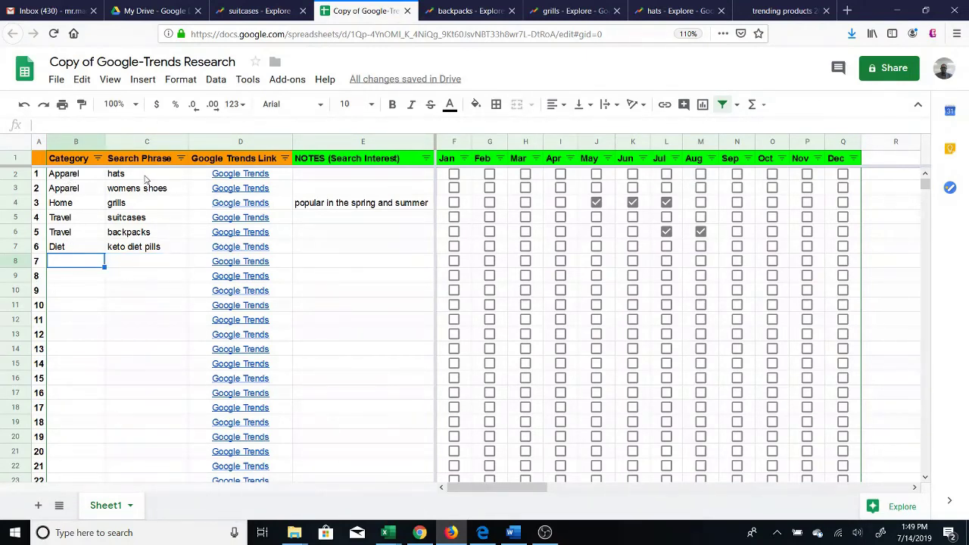
click(925, 478)
drag(925, 477, 925, 478)
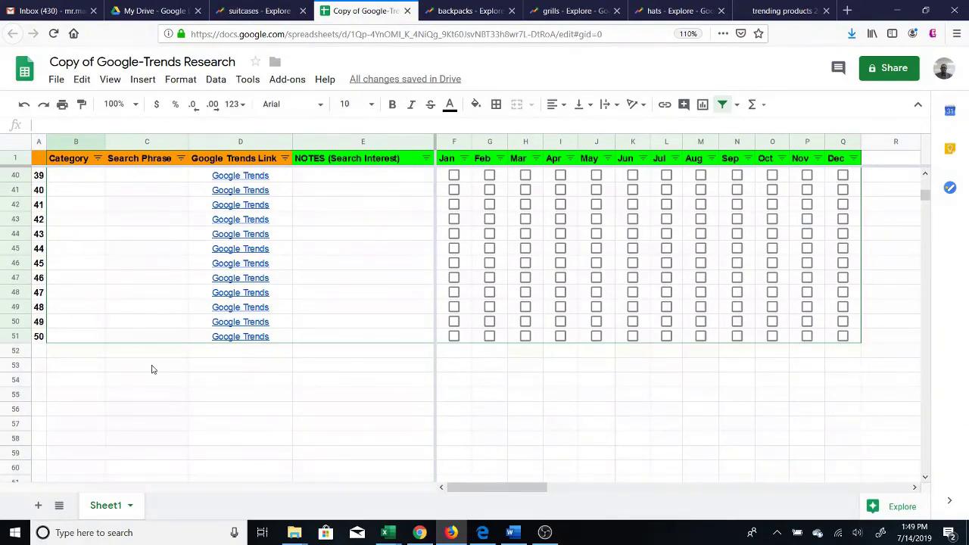
drag(83, 338, 867, 348)
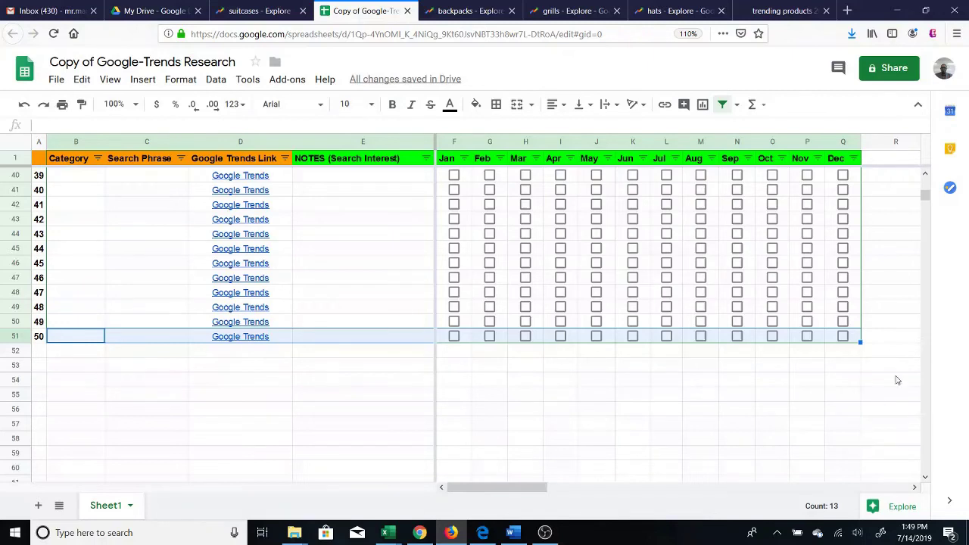
drag(927, 196, 927, 181)
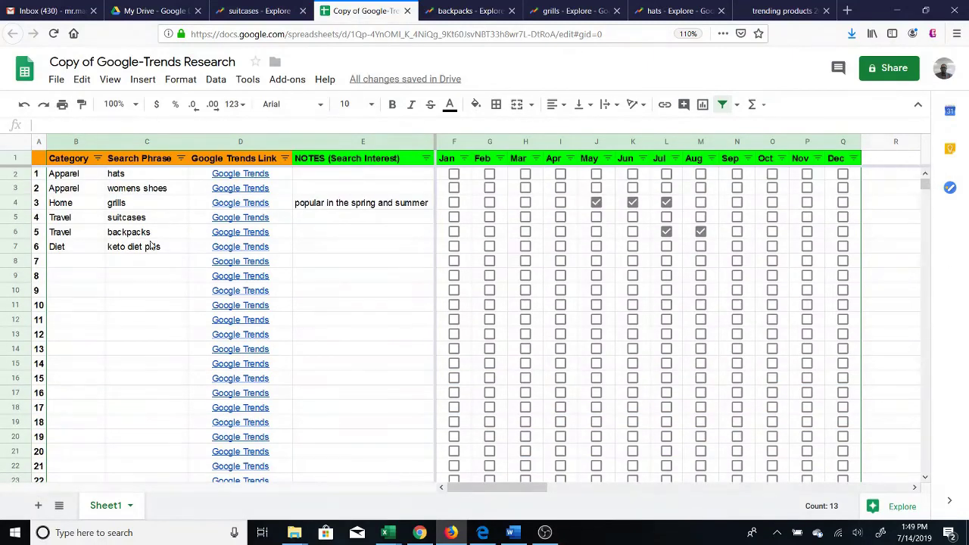
click(87, 262)
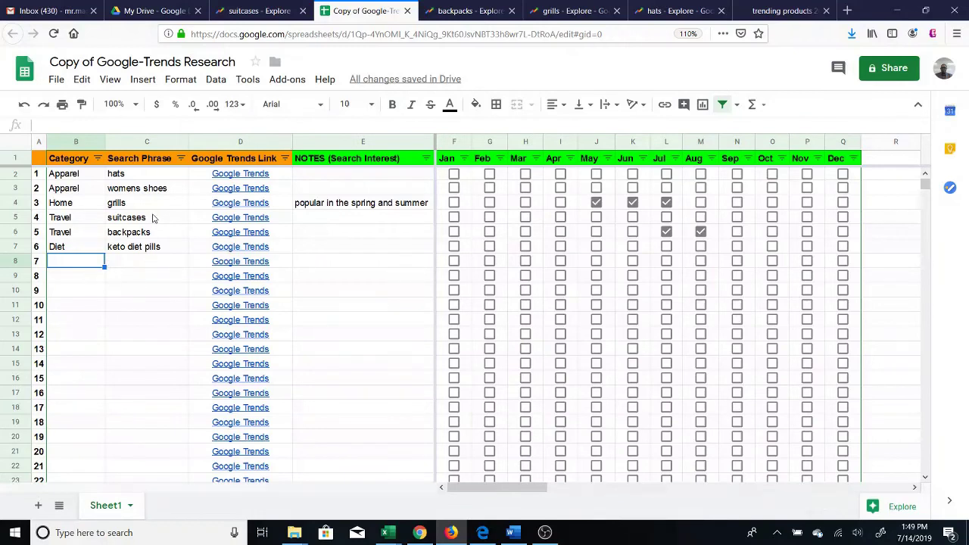
click(160, 242)
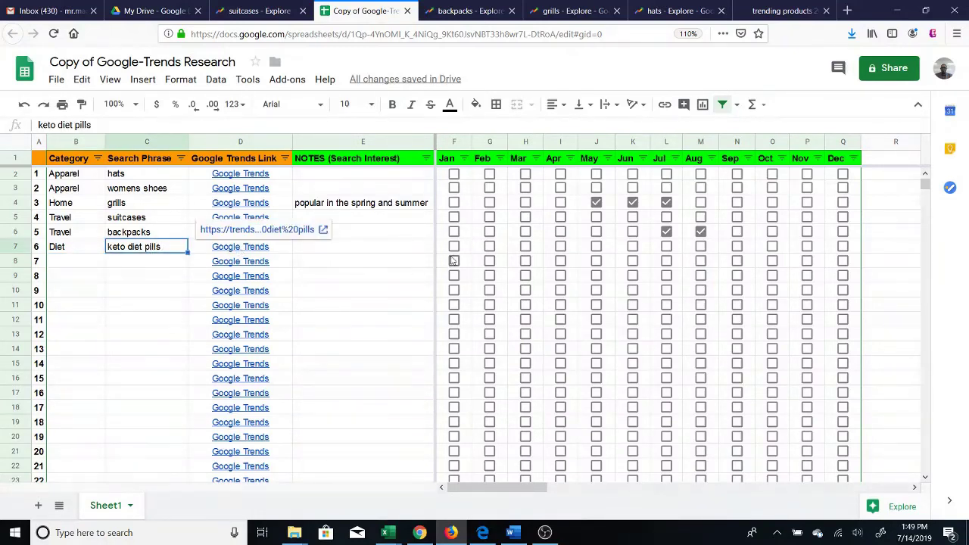
click(388, 249)
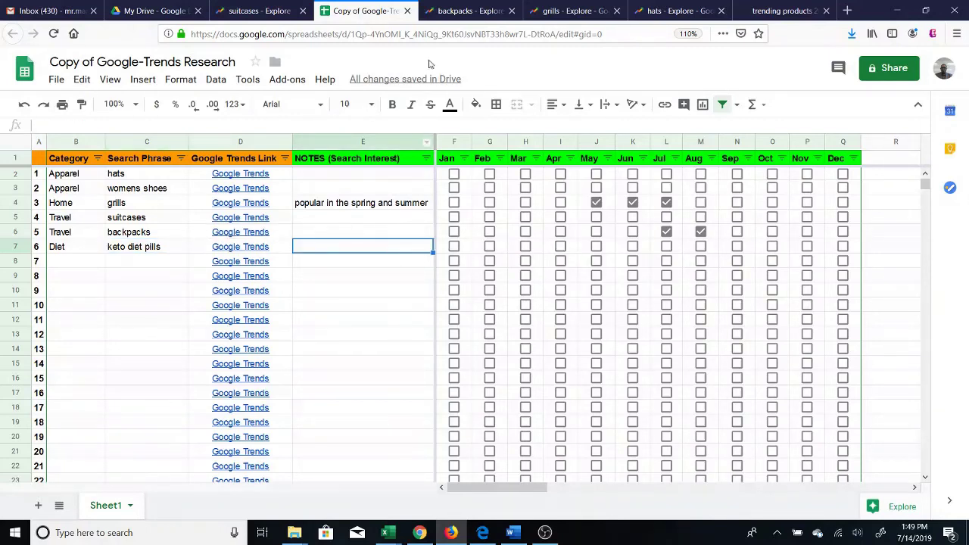
Step: Switch to the Trending Products for Summer July 2019 page and browse its product list
click(768, 11)
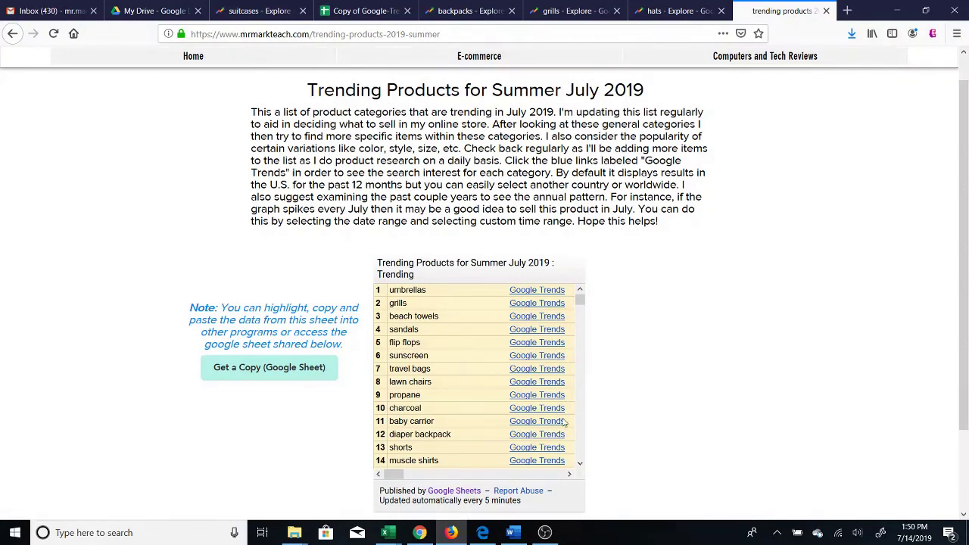
click(580, 463)
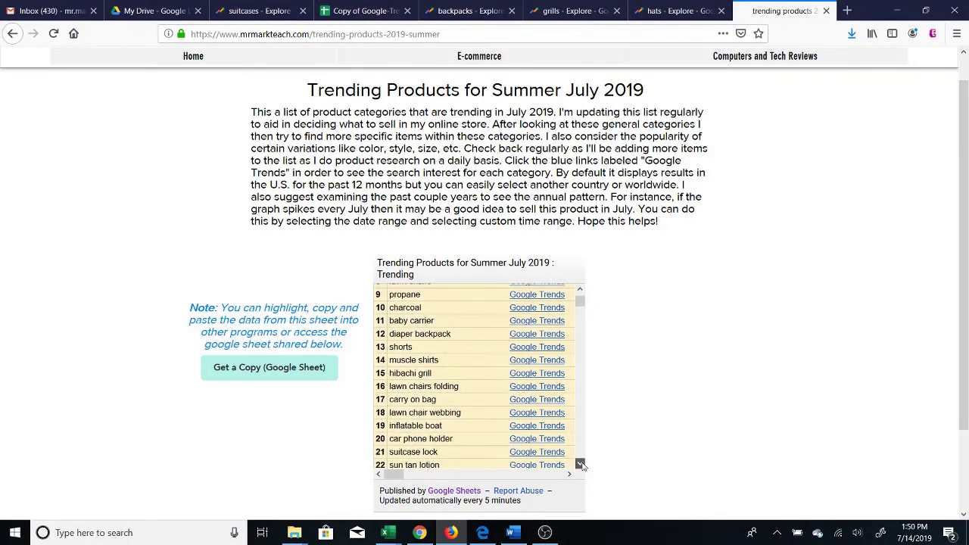
drag(580, 463, 581, 464)
click(580, 290)
drag(579, 290, 581, 291)
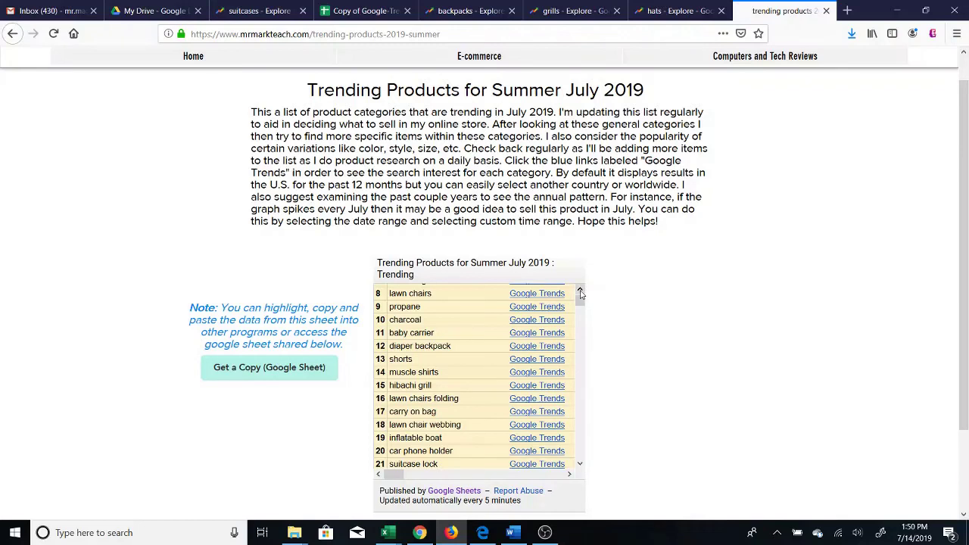
drag(579, 293, 579, 293)
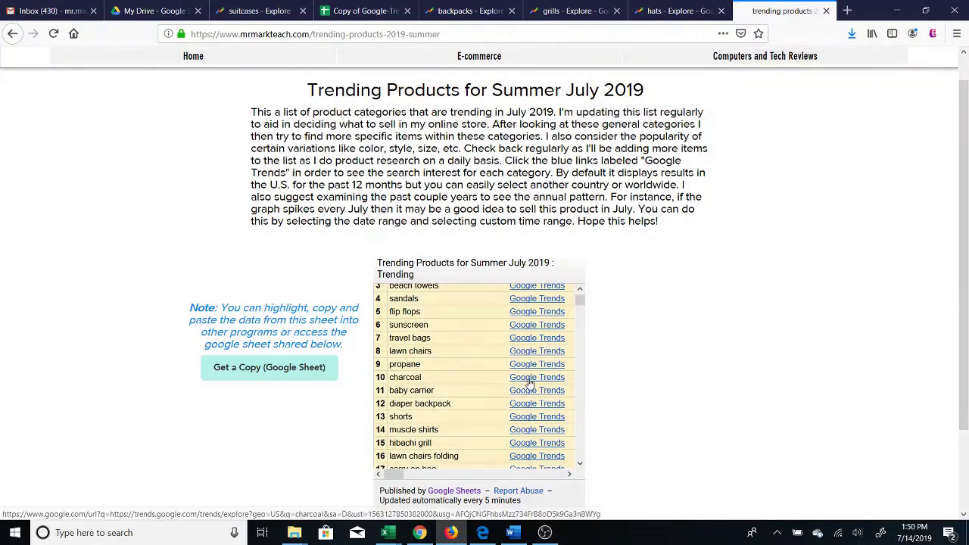
Step: Open the Google Trends links of propane and sun tan lotion from the trending products list
click(517, 365)
scroll(580, 463, down, 5)
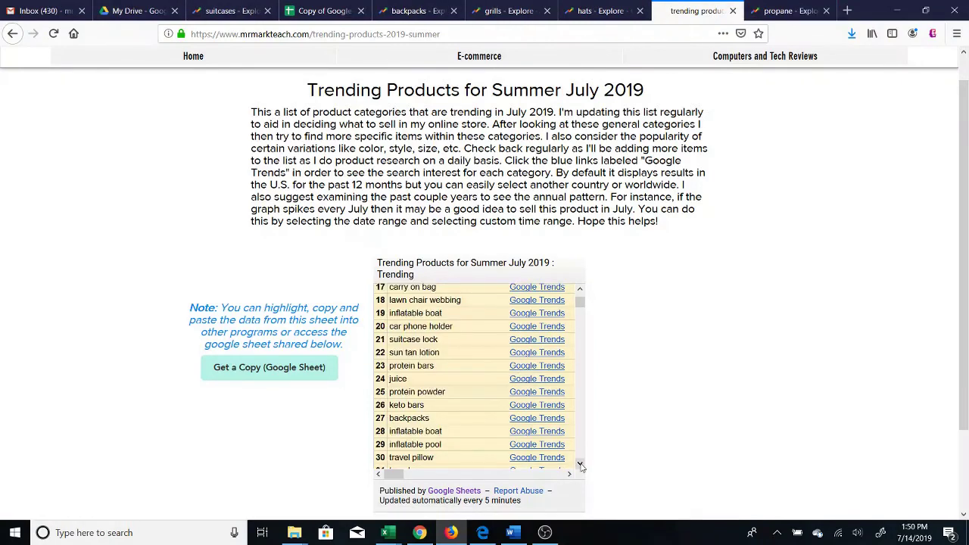
click(534, 353)
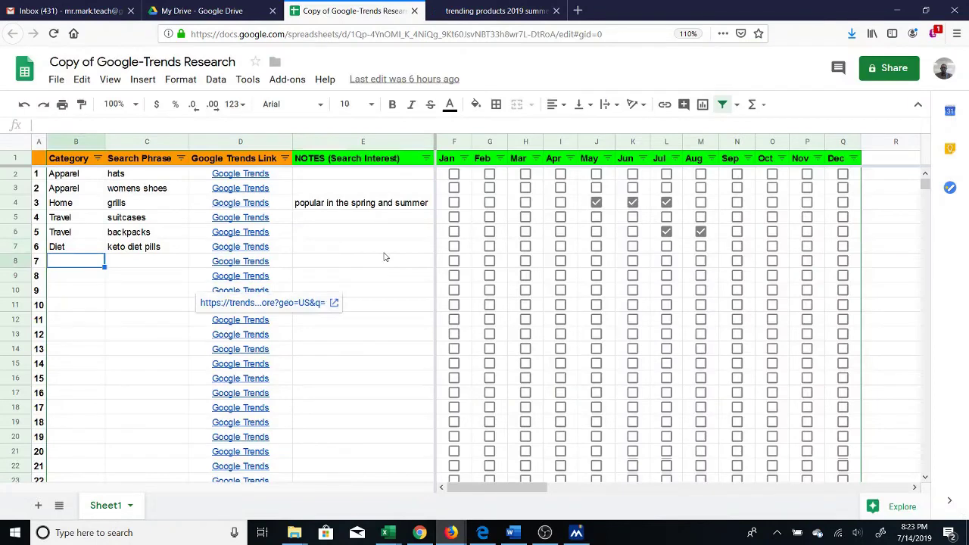
Step: View the trending products page with its Google Sheet copy option, and return to the research spreadsheet
click(383, 253)
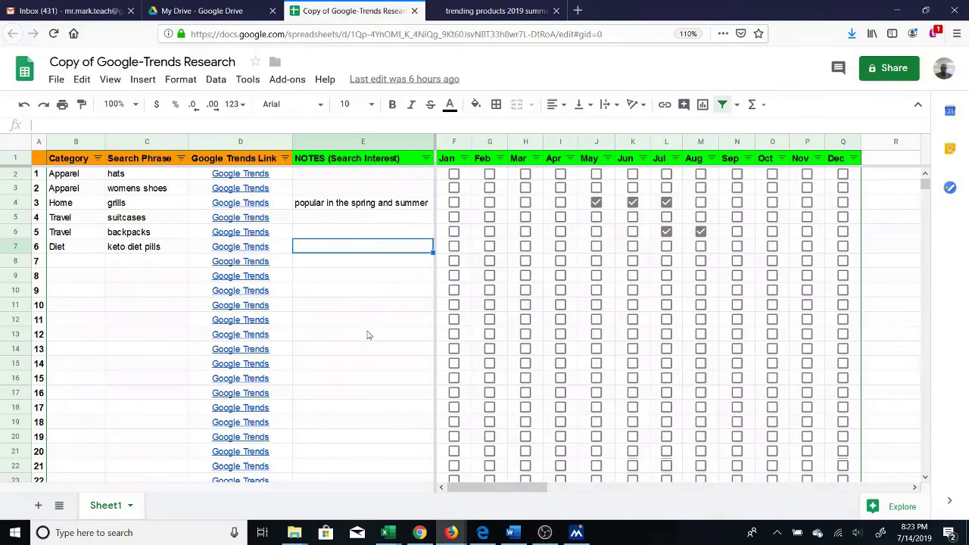
click(473, 11)
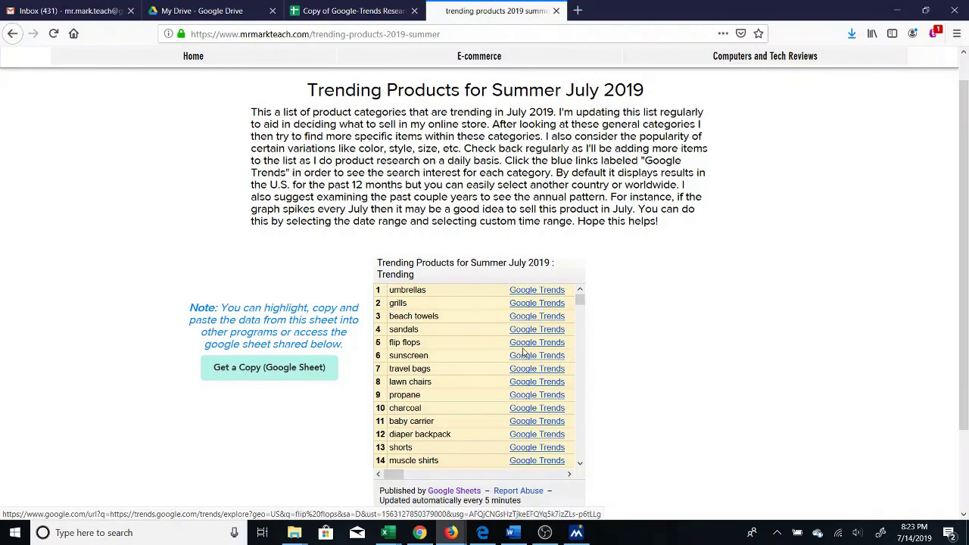
click(303, 372)
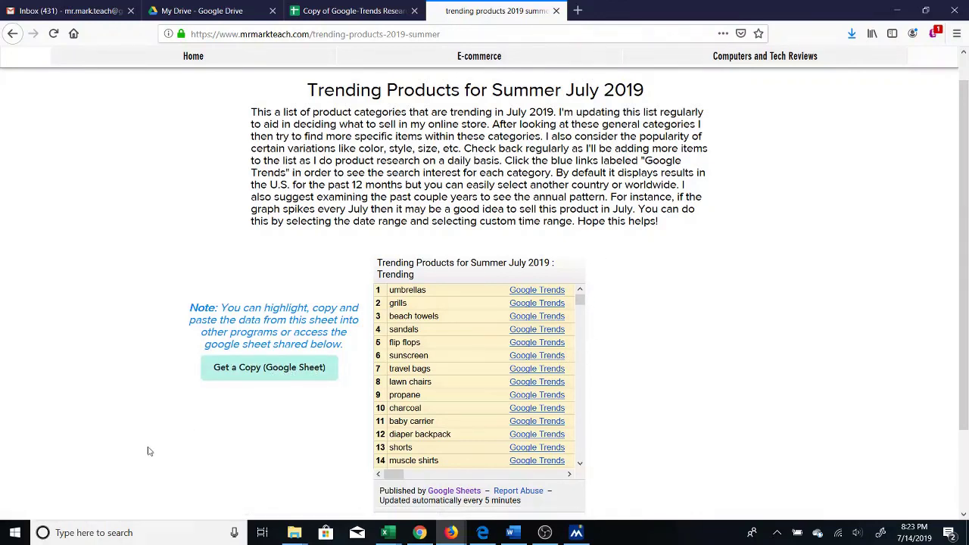
click(348, 15)
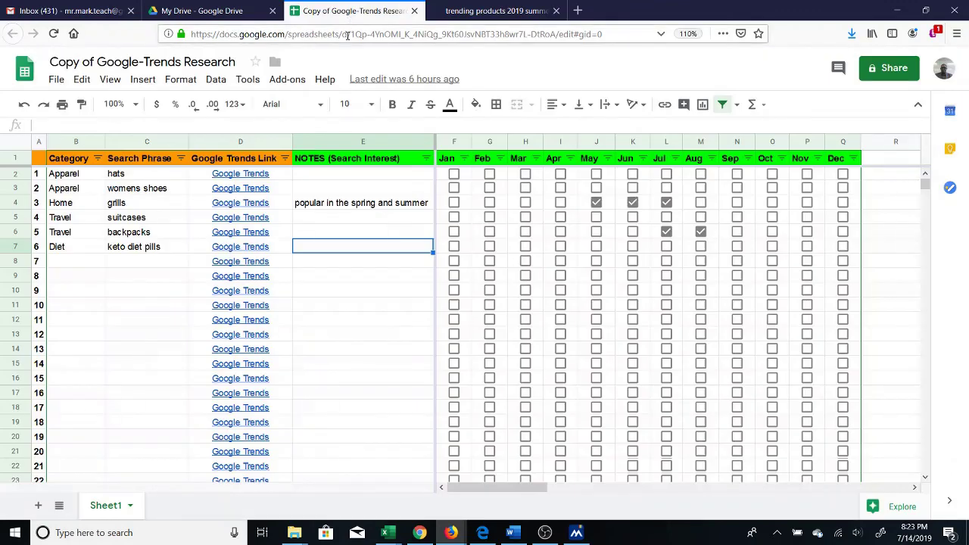